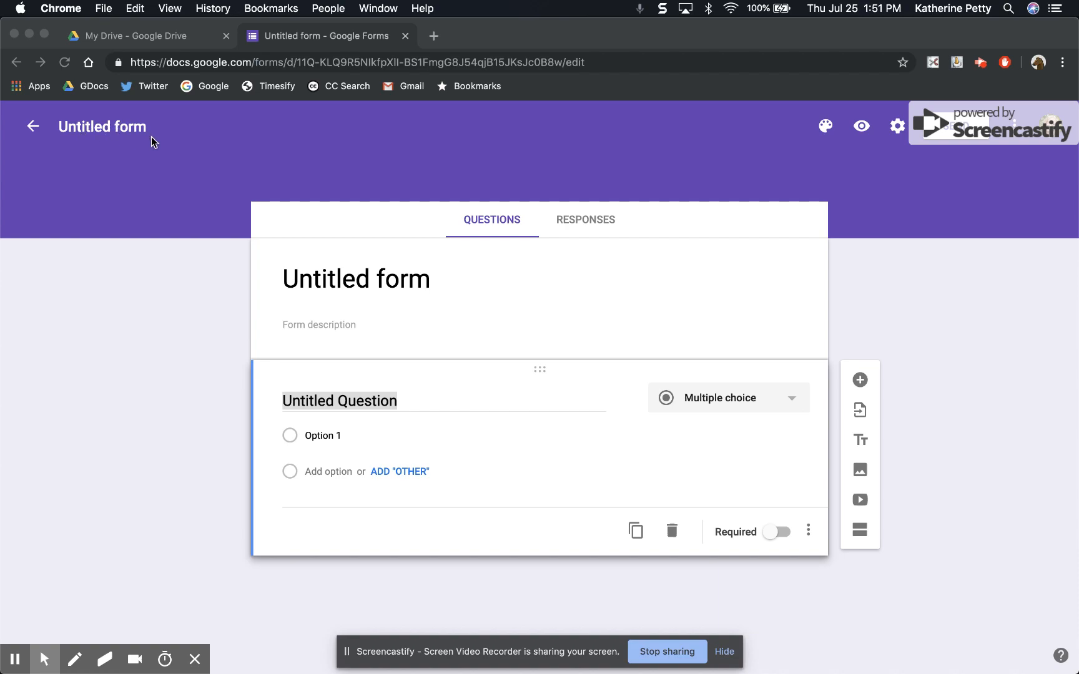
Rename the untitled form file as "Sandbox".
click(91, 134)
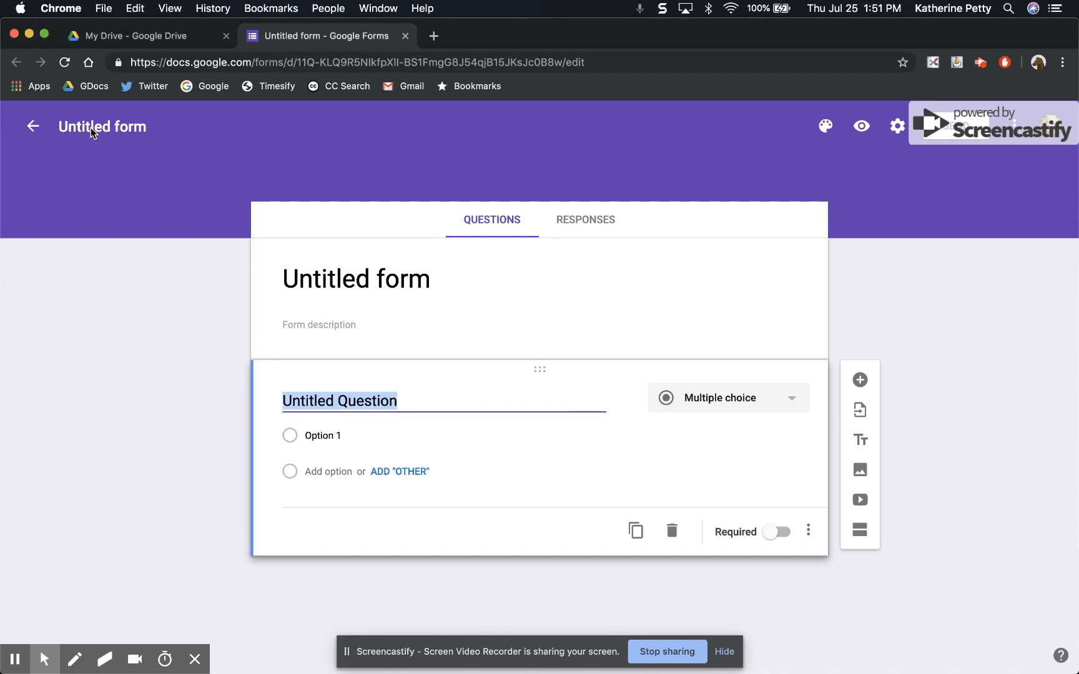
click(100, 128)
text(Sandbox)
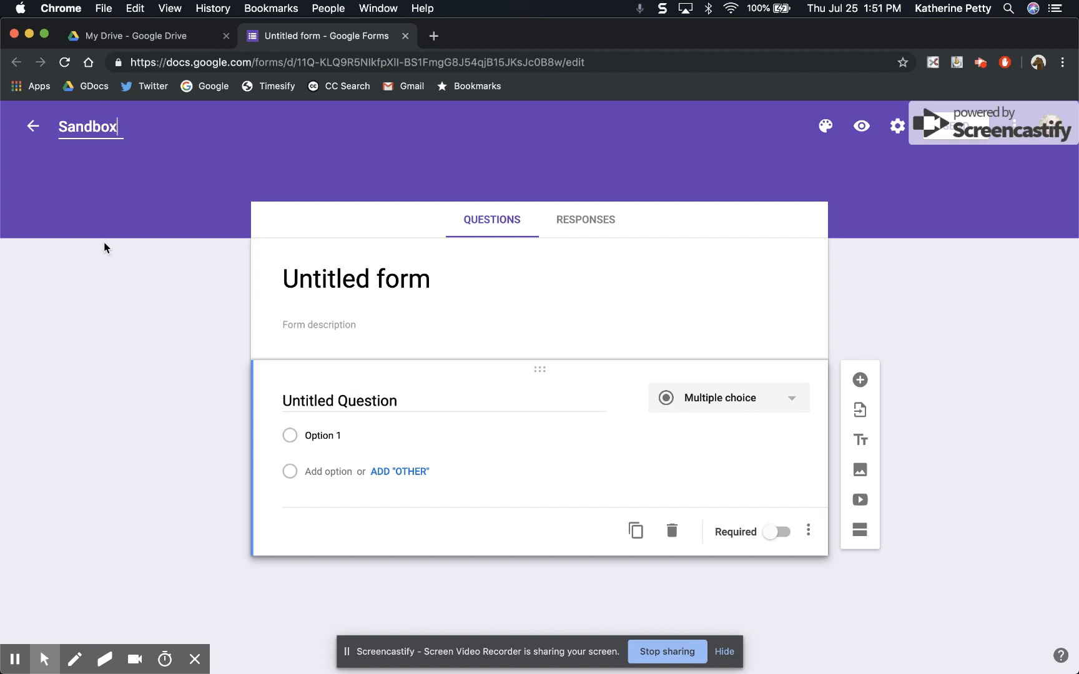
click(111, 277)
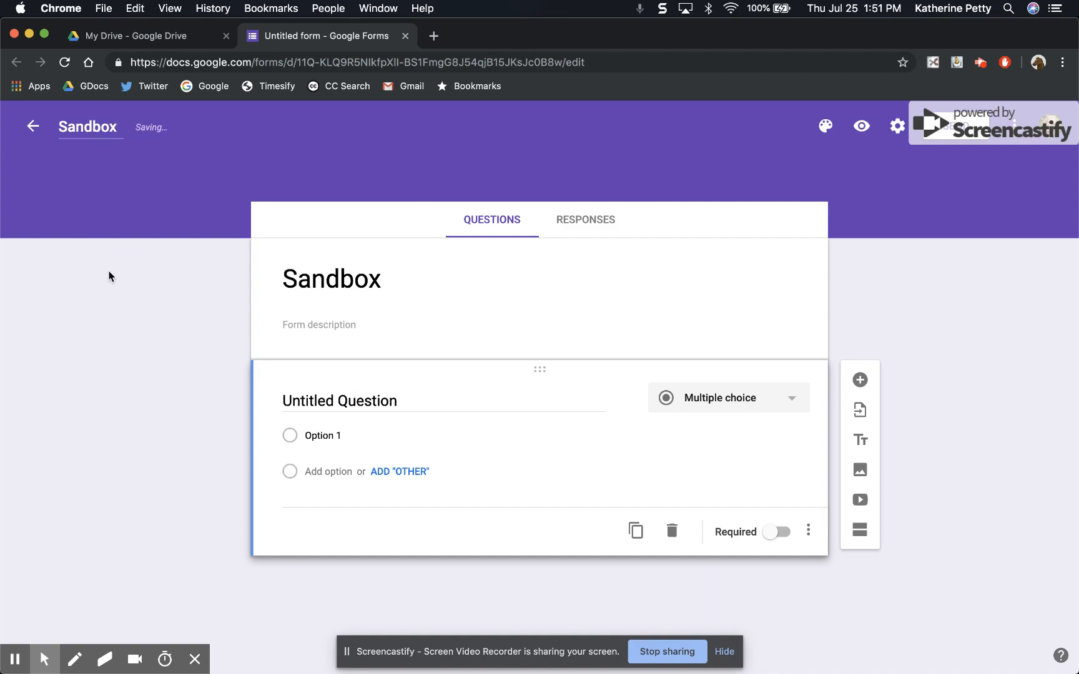
Change the title displayed on the form to "Mrs P's Survey".
double_click(343, 279)
text(Mrs P's )
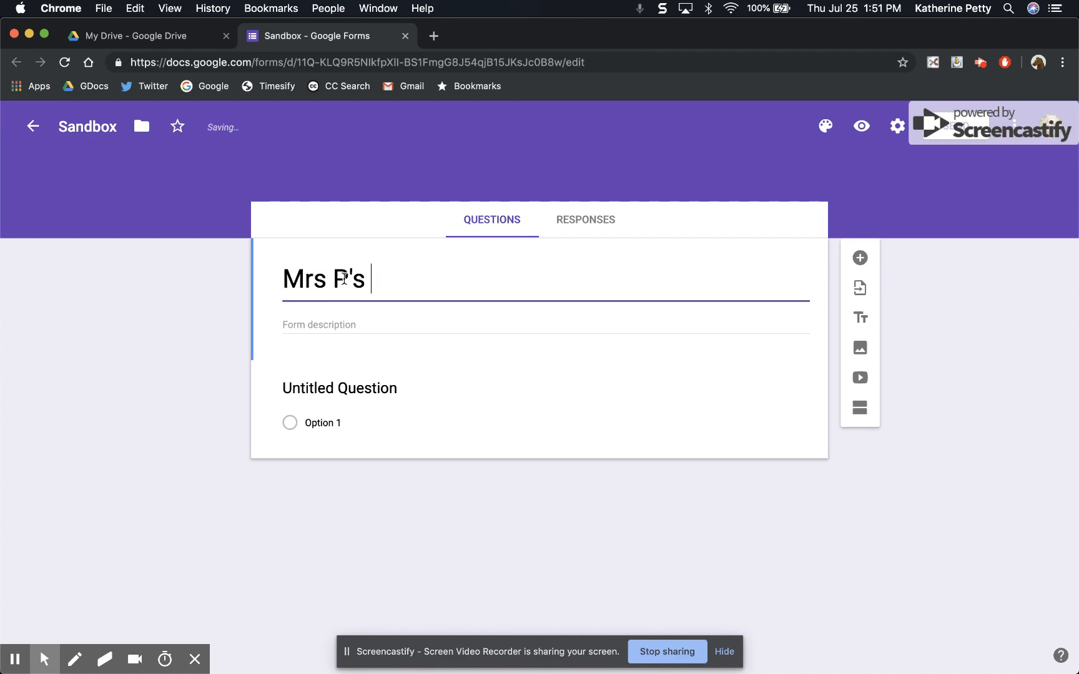
text(Survey)
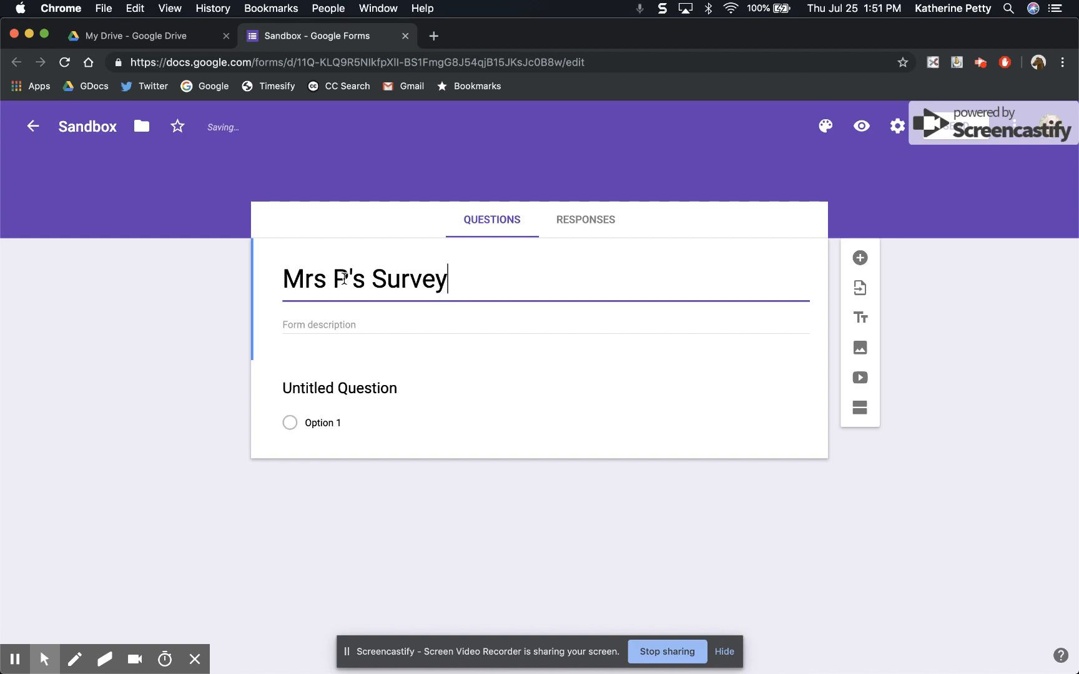
click(115, 278)
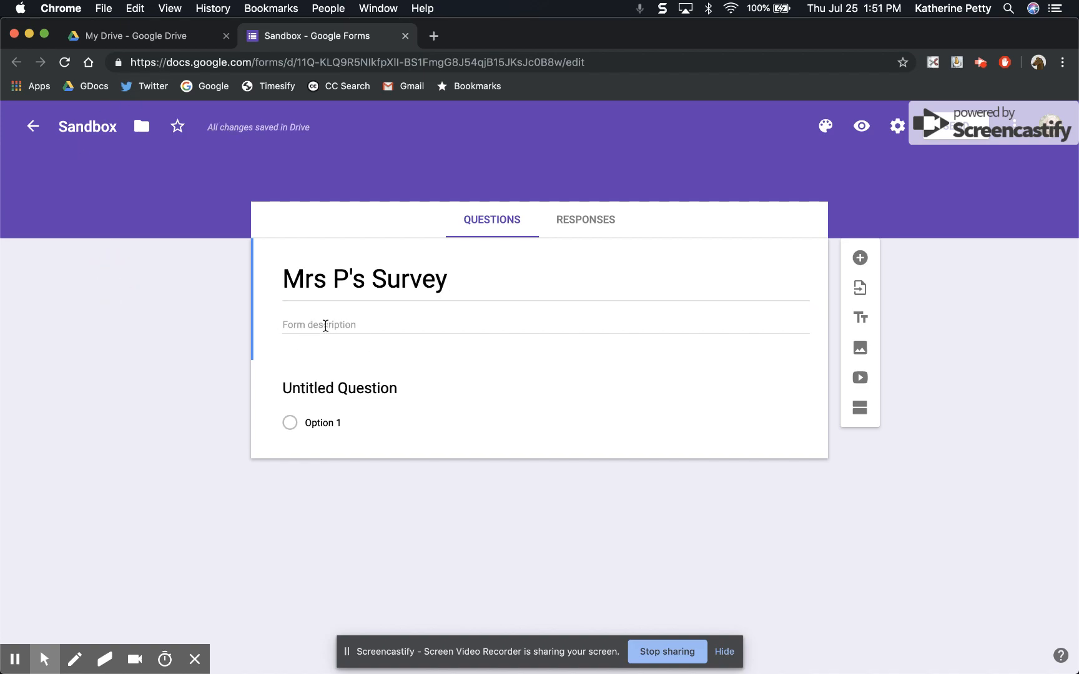
Write the first question as "What is your name?" and look through the available question types without choosing another.
click(495, 417)
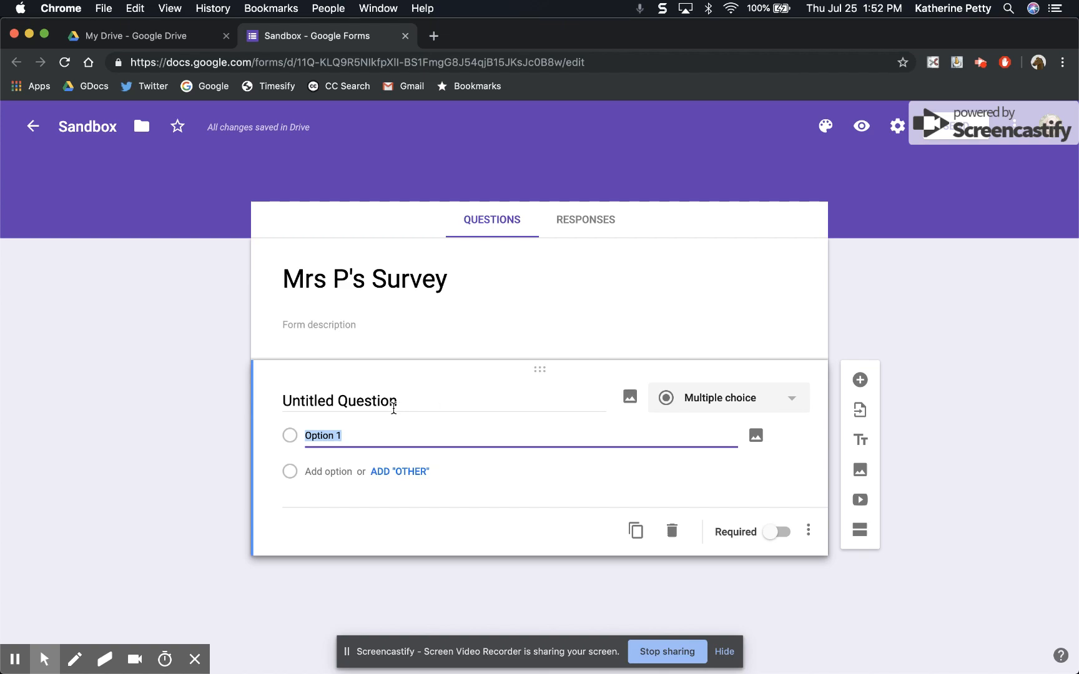
click(336, 401)
text(What)
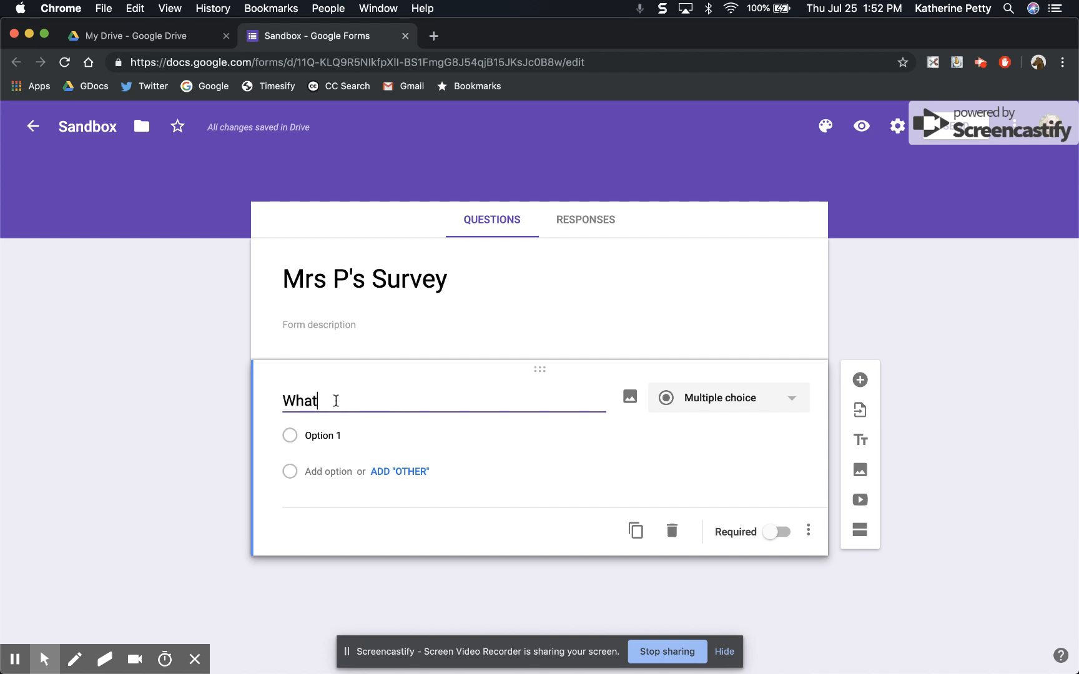
text( is your name?)
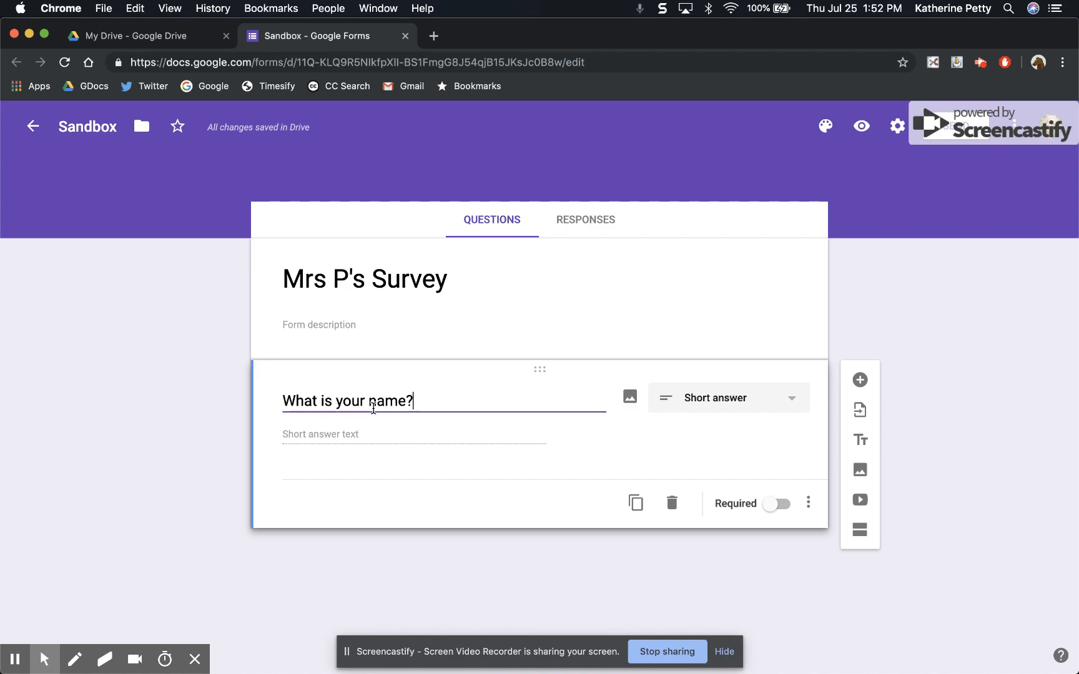
click(802, 404)
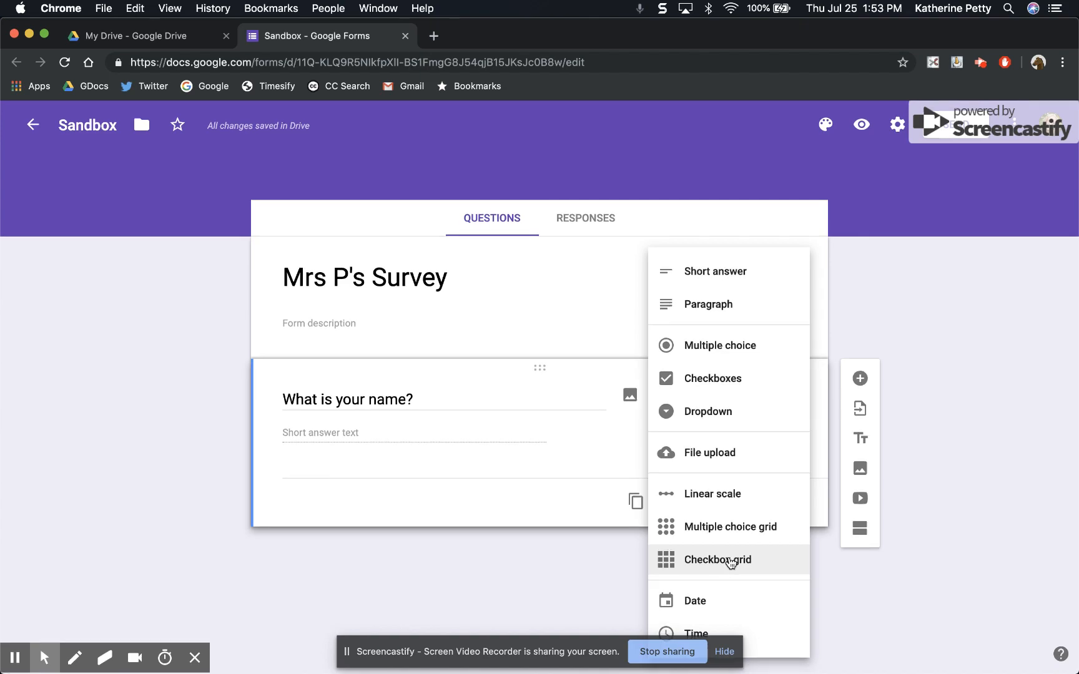
click(454, 579)
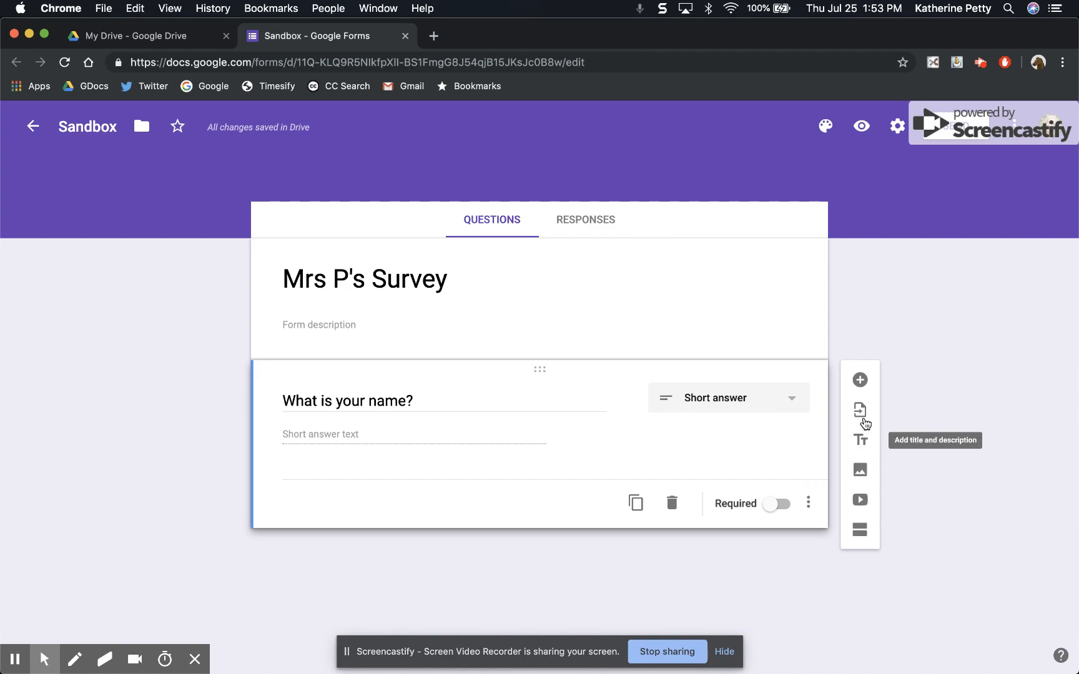
Add a second question reading "What is your email?".
click(860, 380)
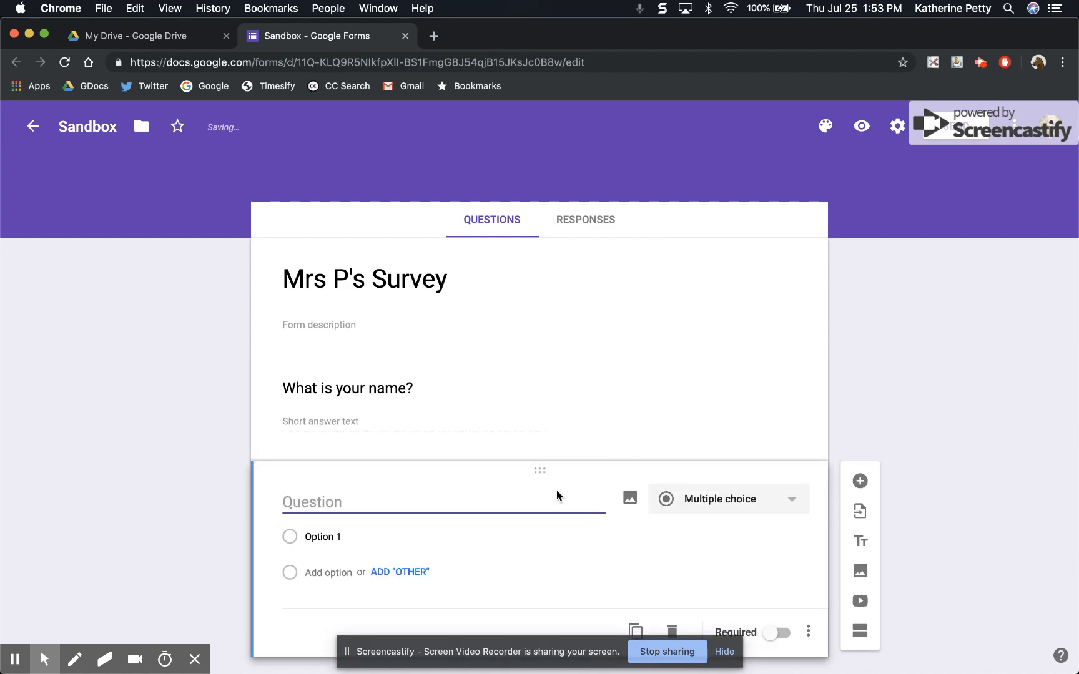
text(What is your em)
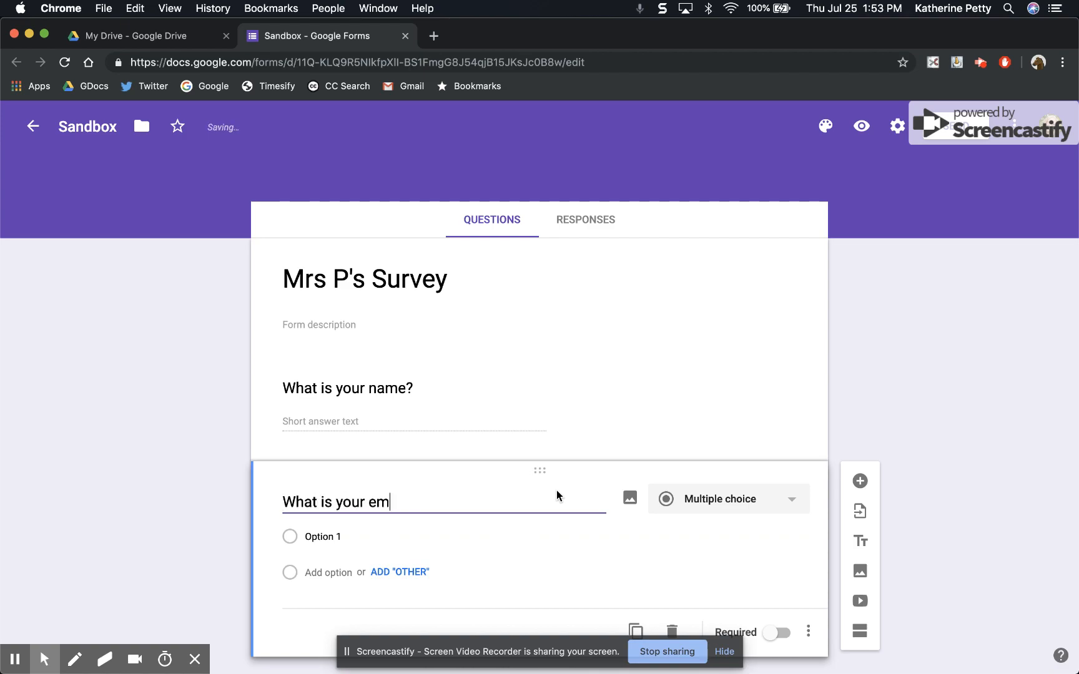
text(ail?)
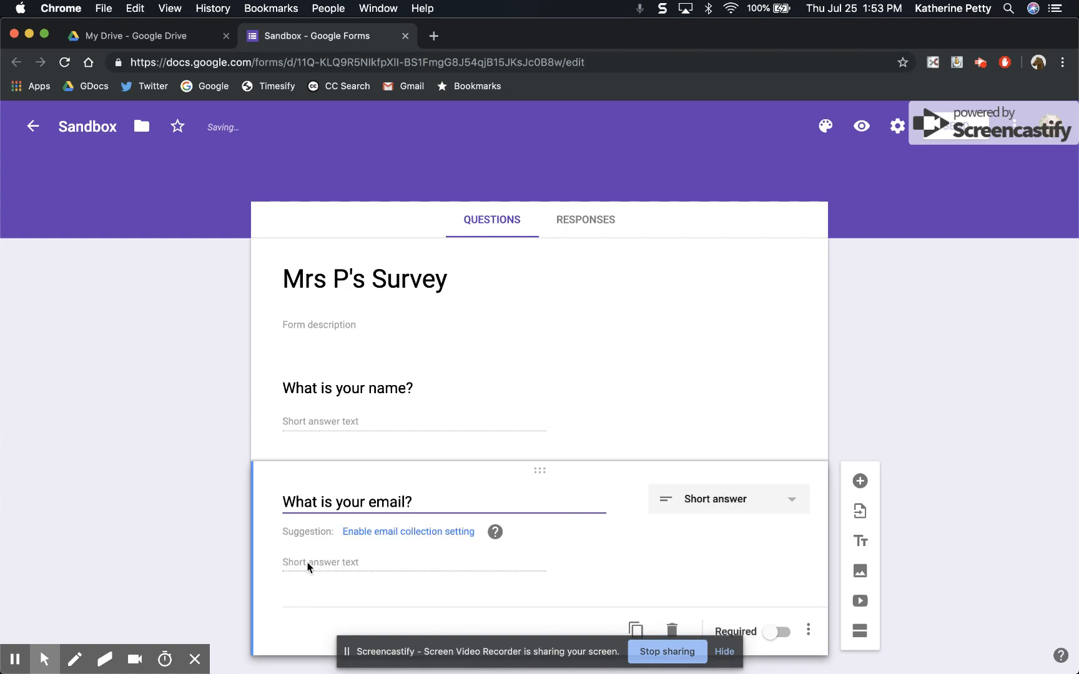
Add a third question reading "What is your favorite type of ice cream?".
scroll(403, 551, down, 1)
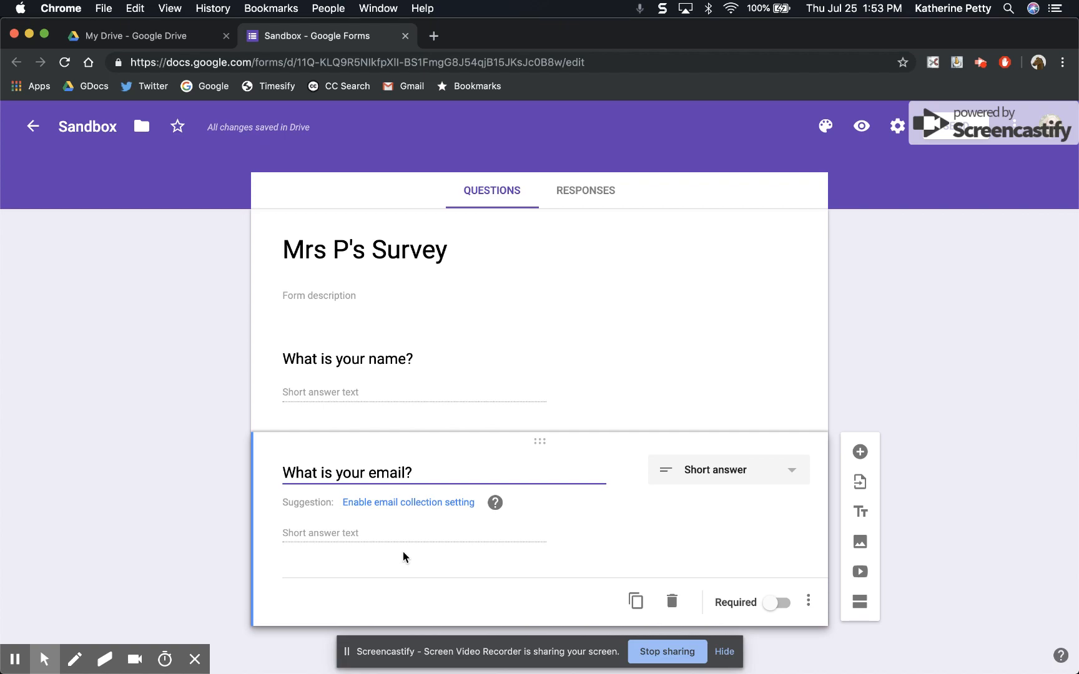
click(860, 452)
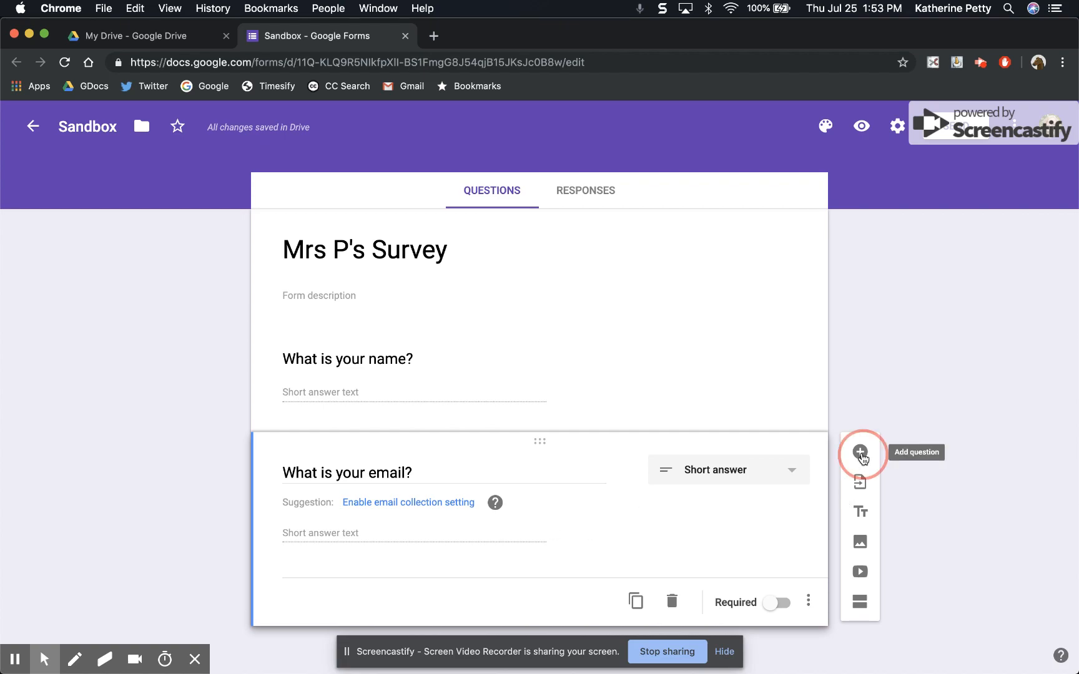
text(What is you)
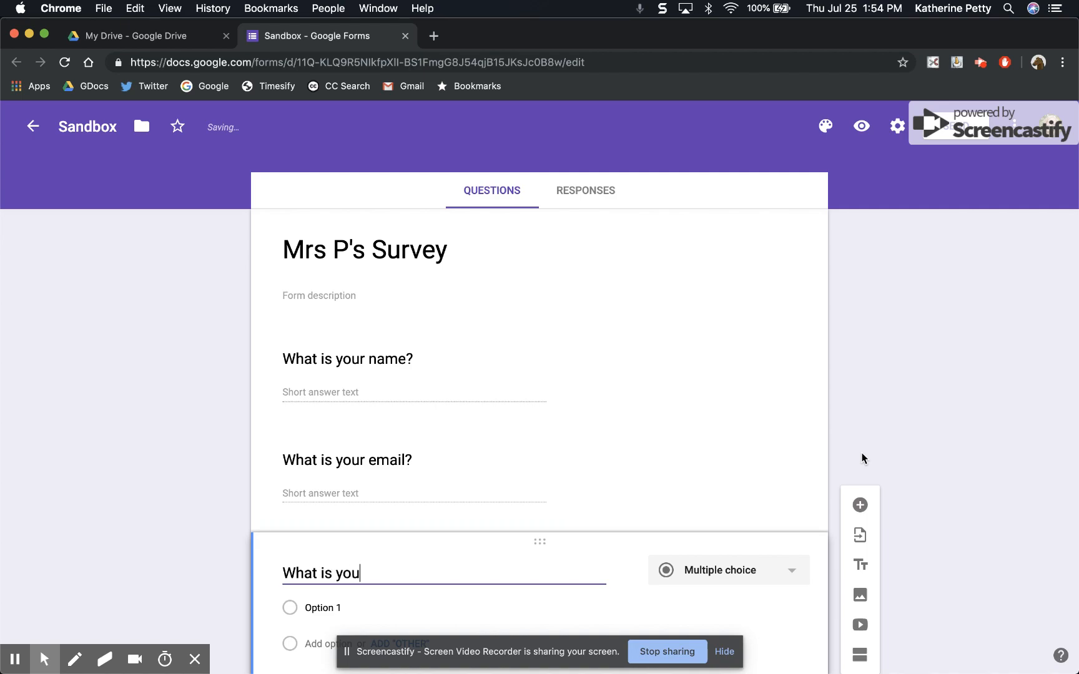
text(r favoriate)
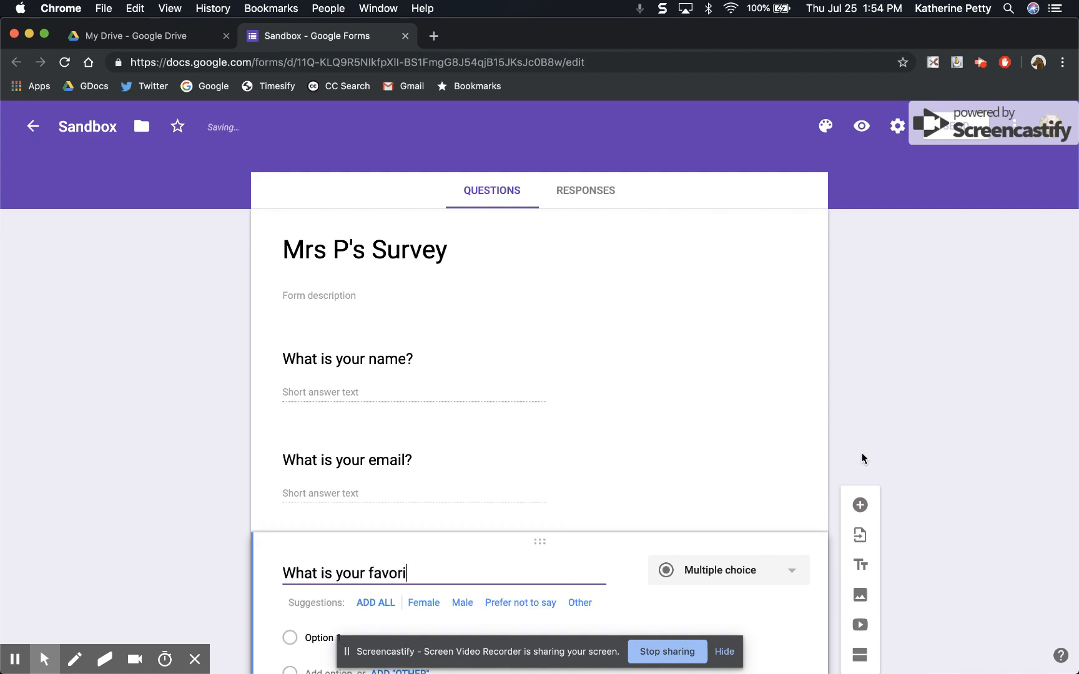
key(BackSpace)
key(BackSpace)
key(BackSpace)
text(te )
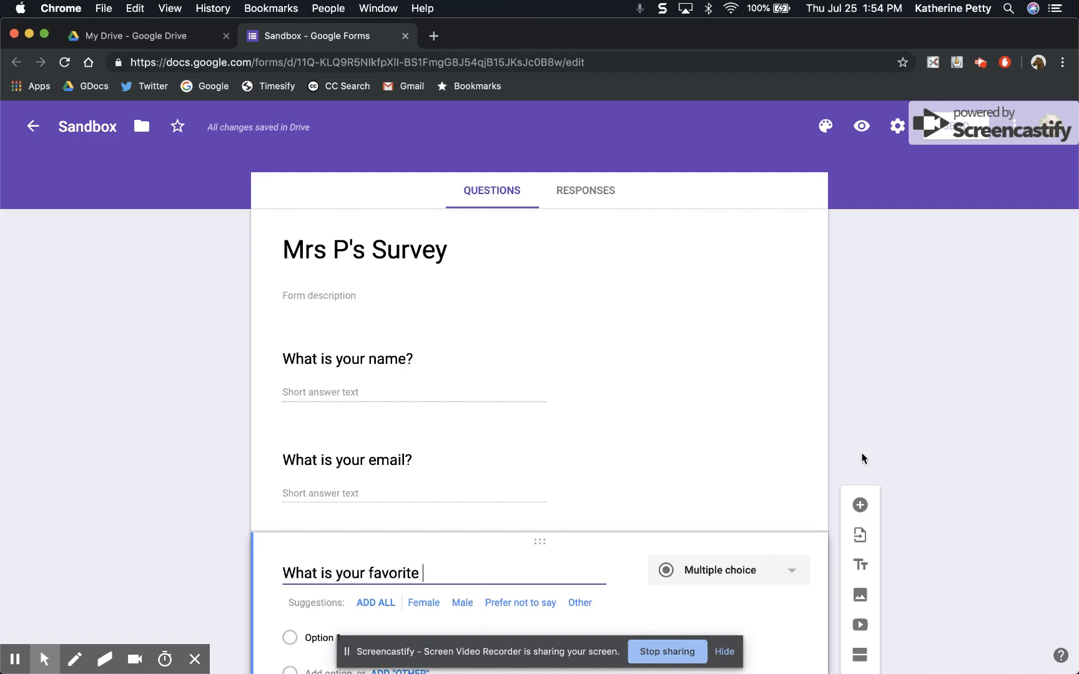
text(type of ice cream?)
key(Tab)
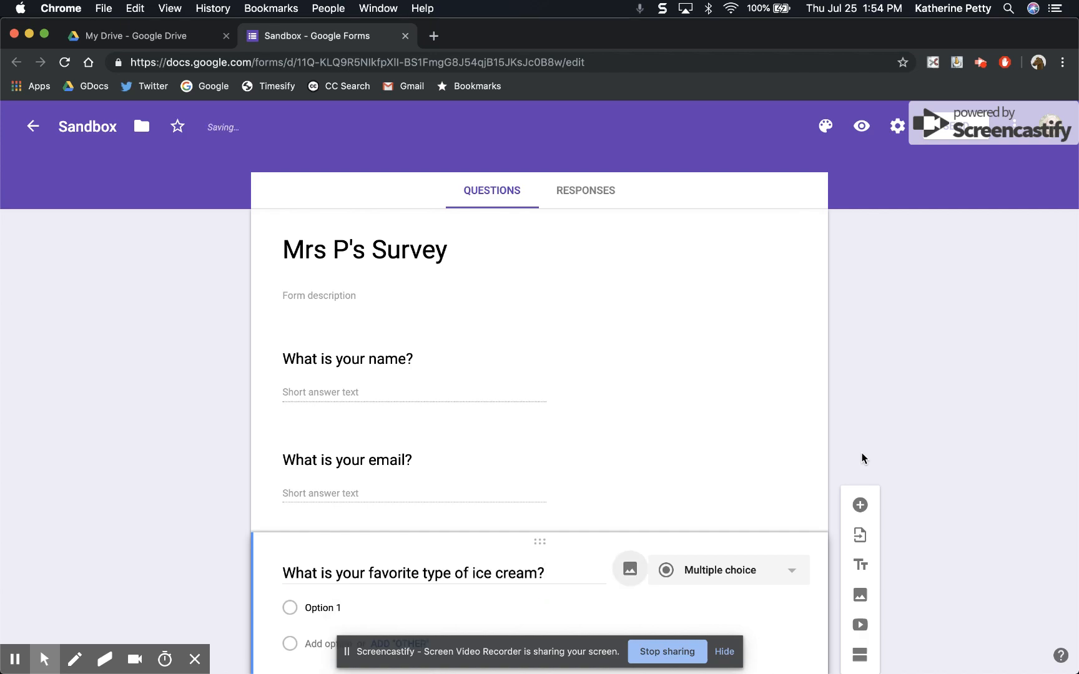
Give the ice cream question the choices Chocolate, Vanilla and Strawberry, plus an "Other" choice.
scroll(574, 497, down, 3)
click(359, 503)
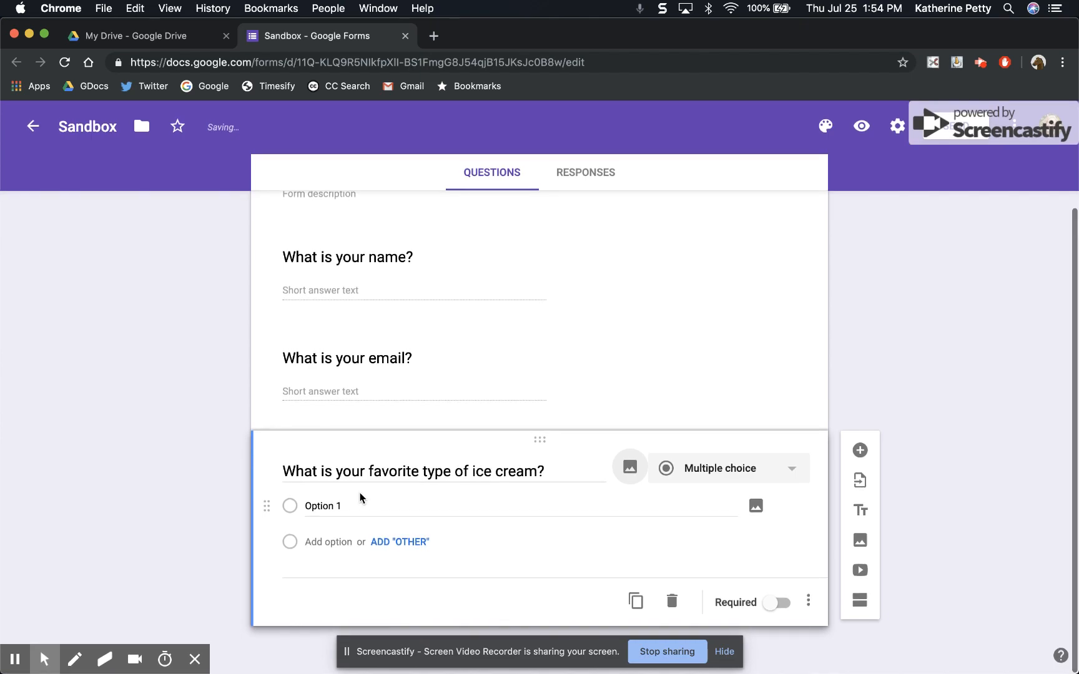
text(Chocolate)
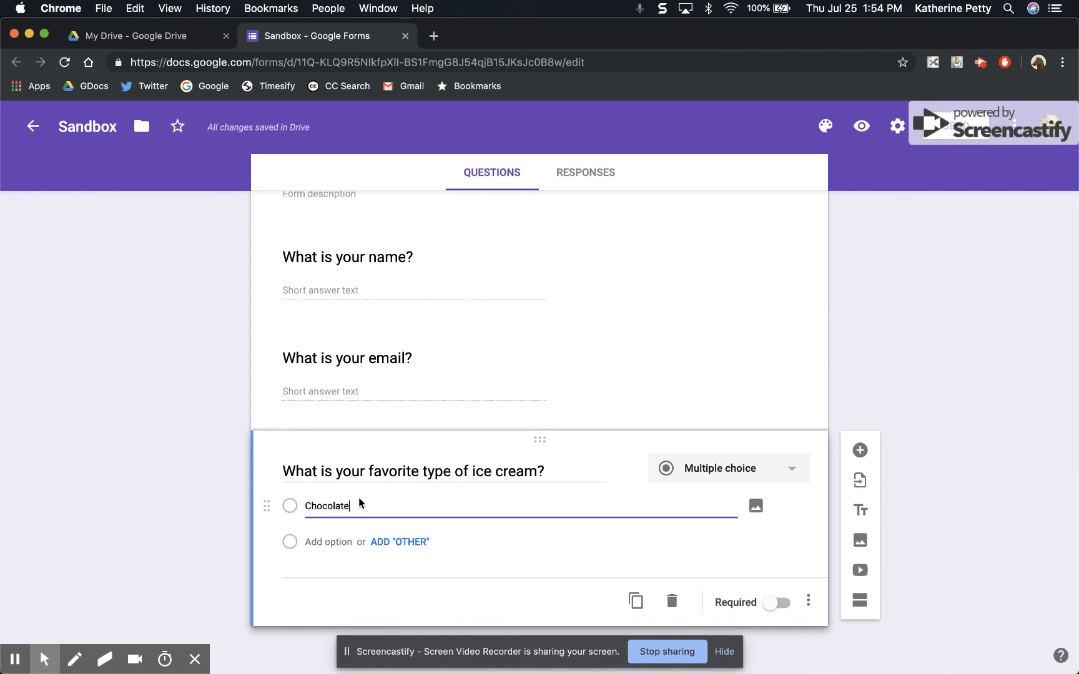
key(Return)
text(Vanilla)
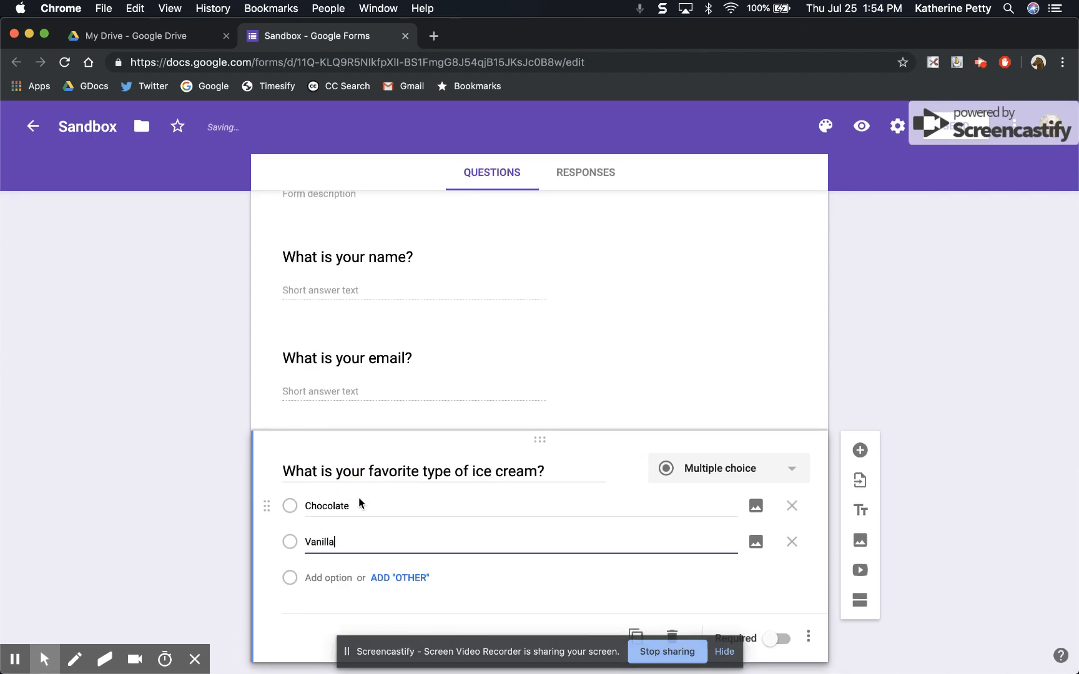
key(Return)
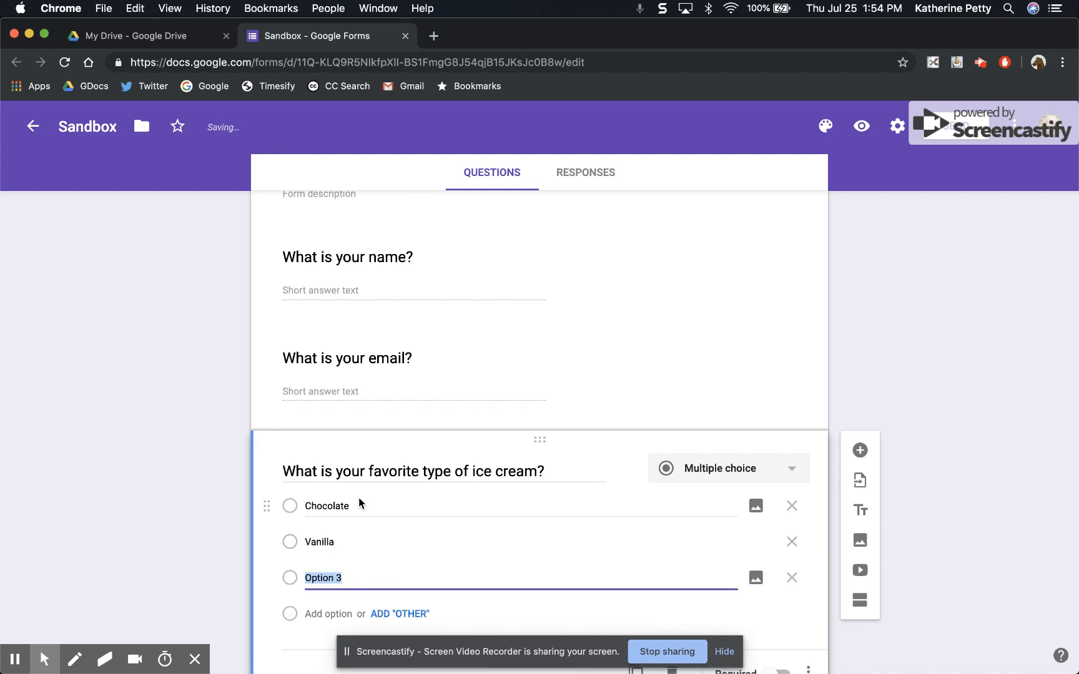
text(Straw)
text(beer)
key(BackSpace)
key(BackSpace)
text(rry)
click(410, 618)
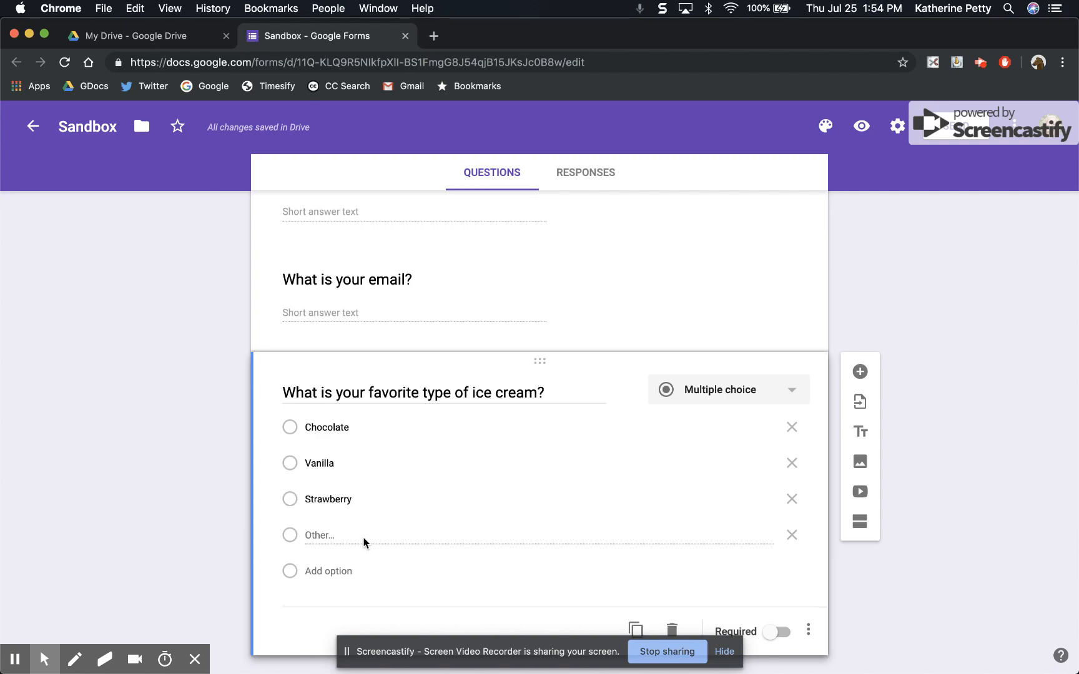
scroll(662, 521, down, 1)
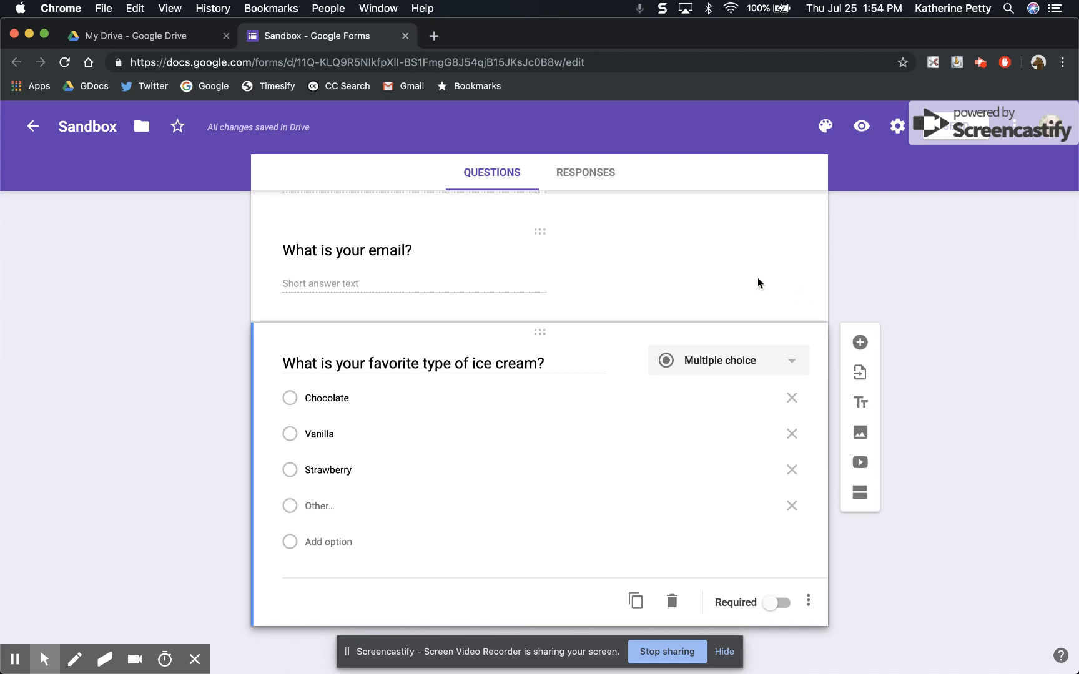
Set the form's theme color to Light Blue and apply the multicolored yarn picture from Work and School as the header image.
click(825, 128)
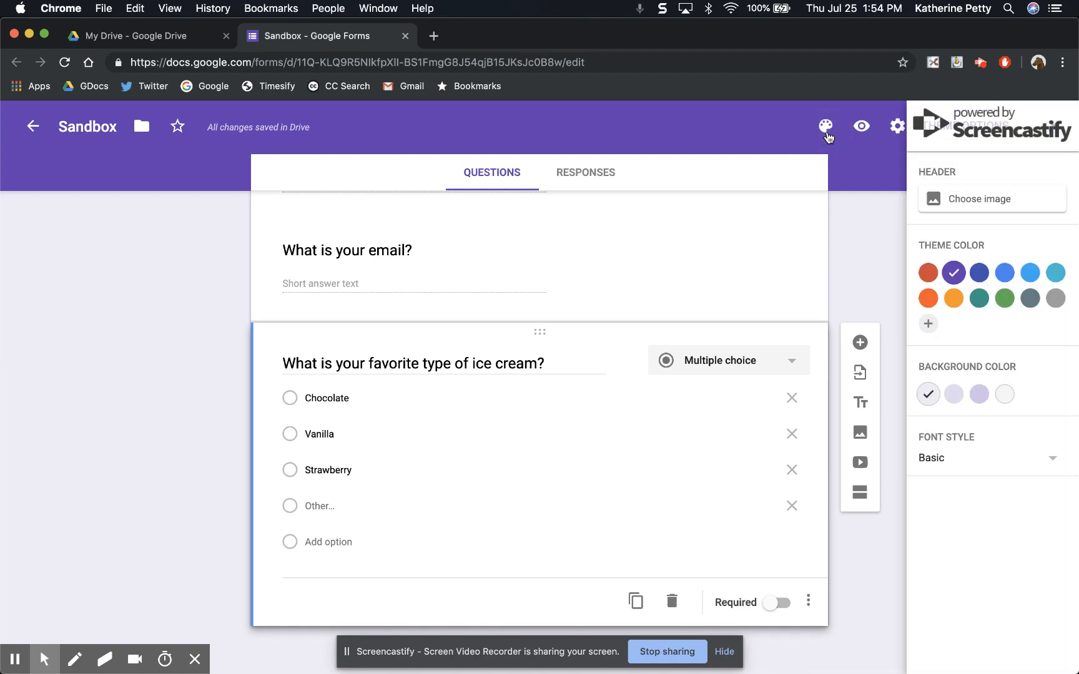
click(929, 275)
click(1005, 275)
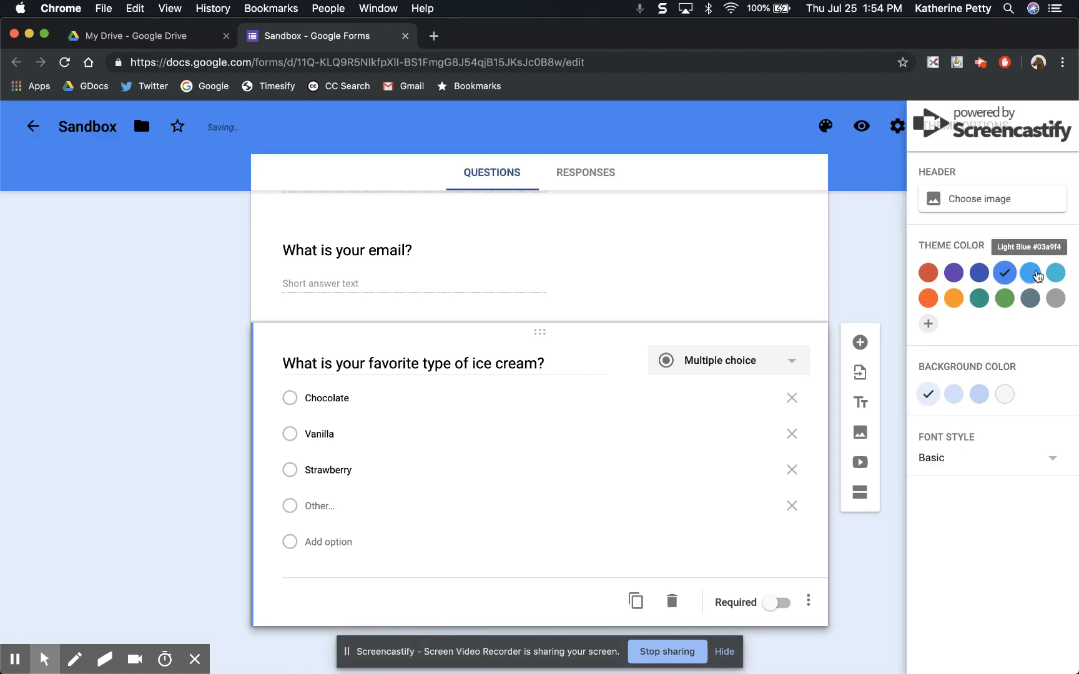
click(1037, 275)
click(953, 204)
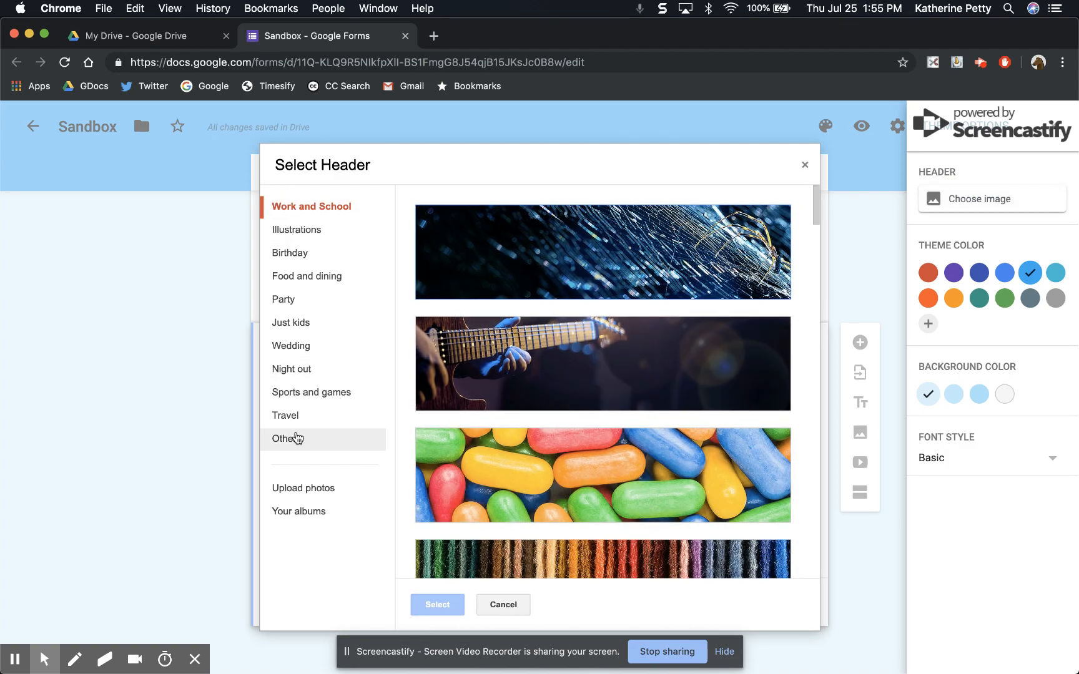
click(556, 562)
click(436, 604)
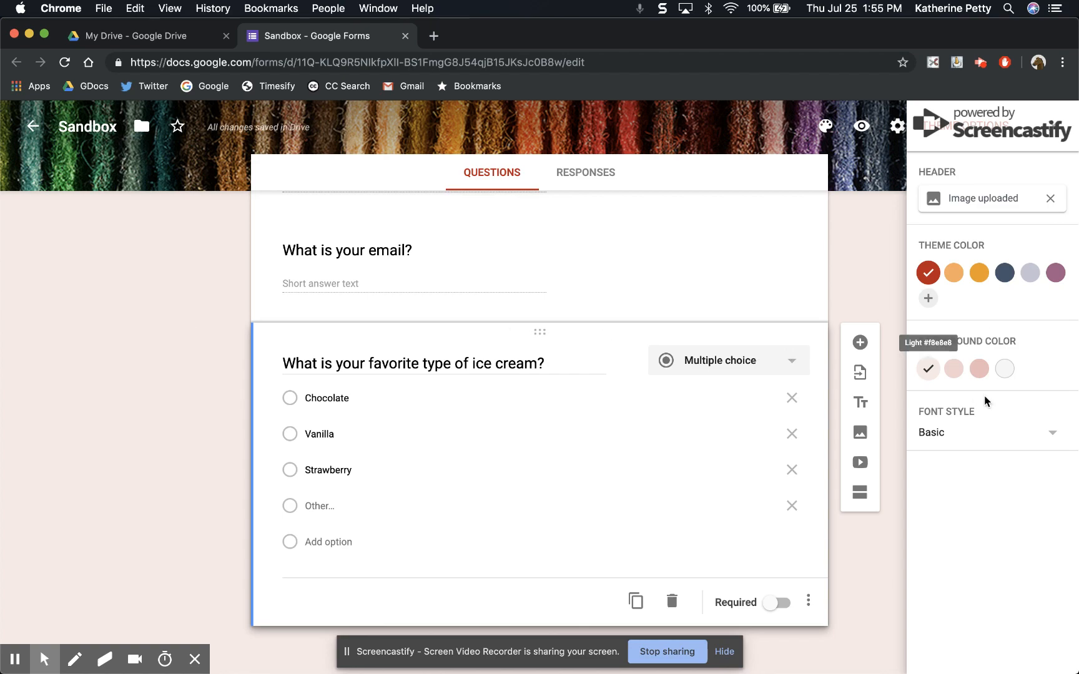
Try several other theme colors that match the header image, settle on red, and close the theme options.
click(979, 274)
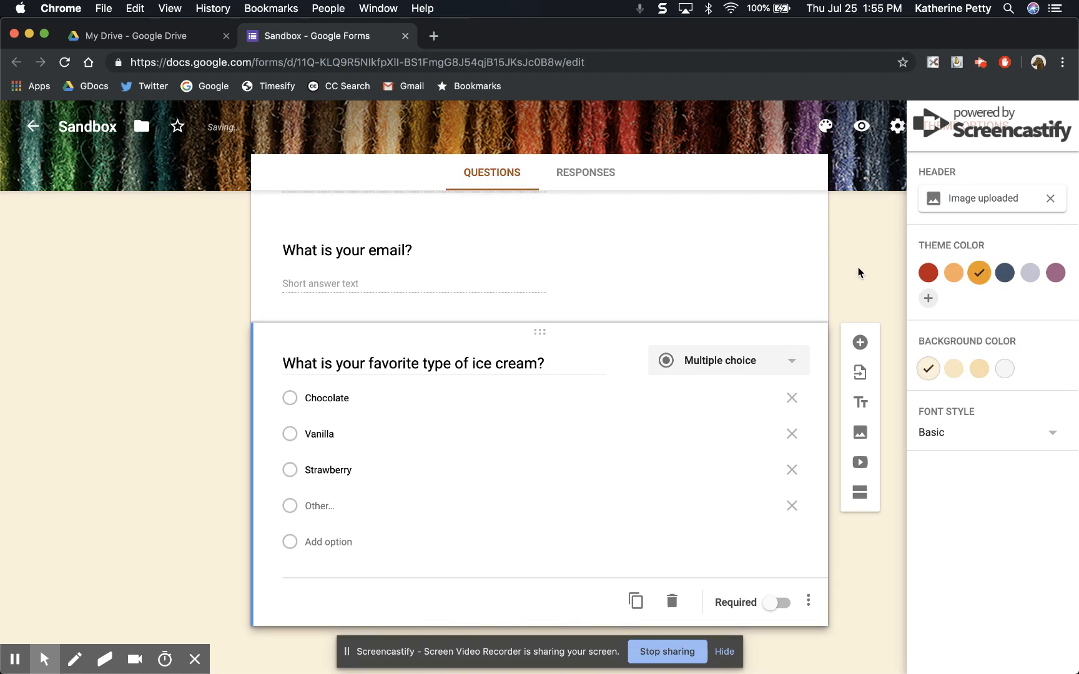
click(1004, 273)
click(1032, 274)
click(929, 273)
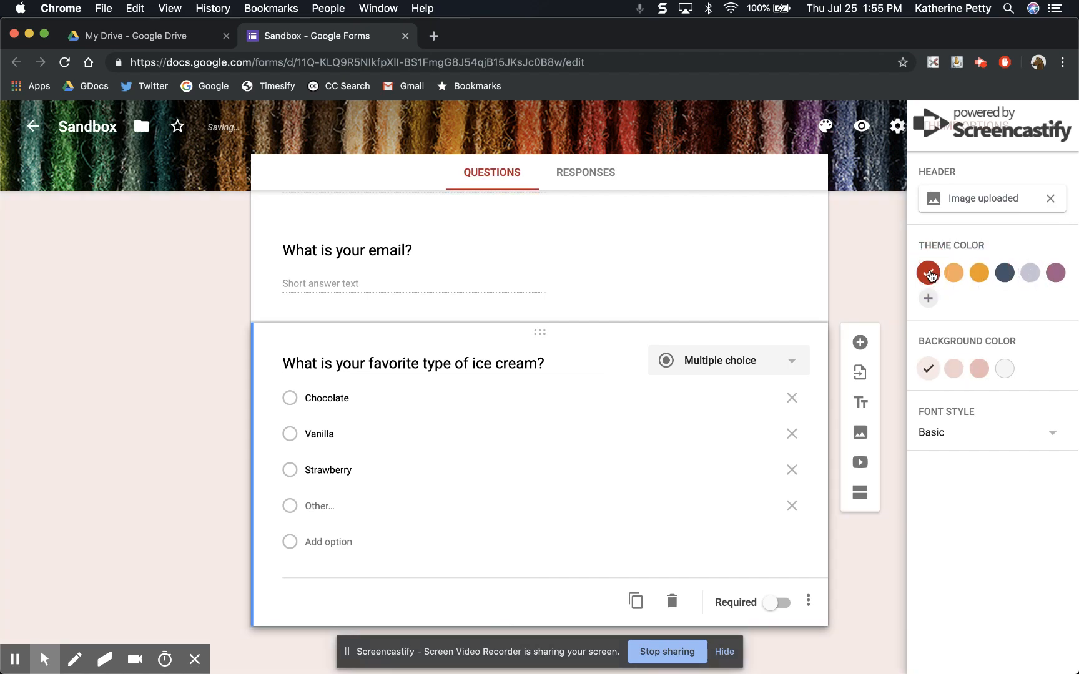
click(1053, 125)
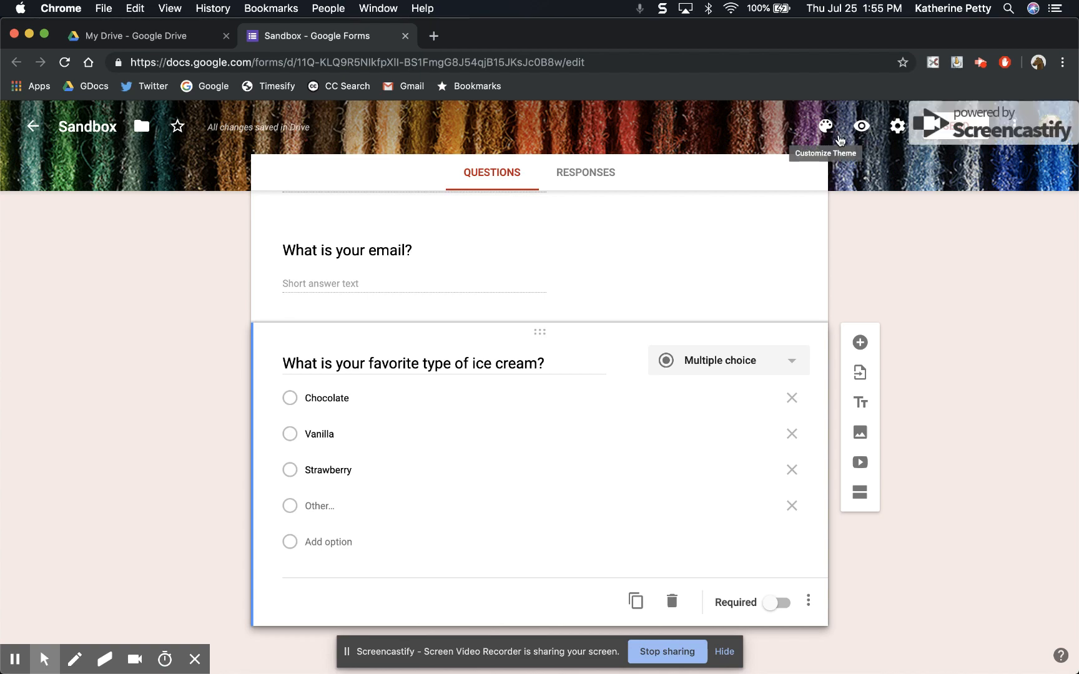
Review the form's general settings for email collection, sign-in and respondent permissions, and leave without saving.
click(897, 126)
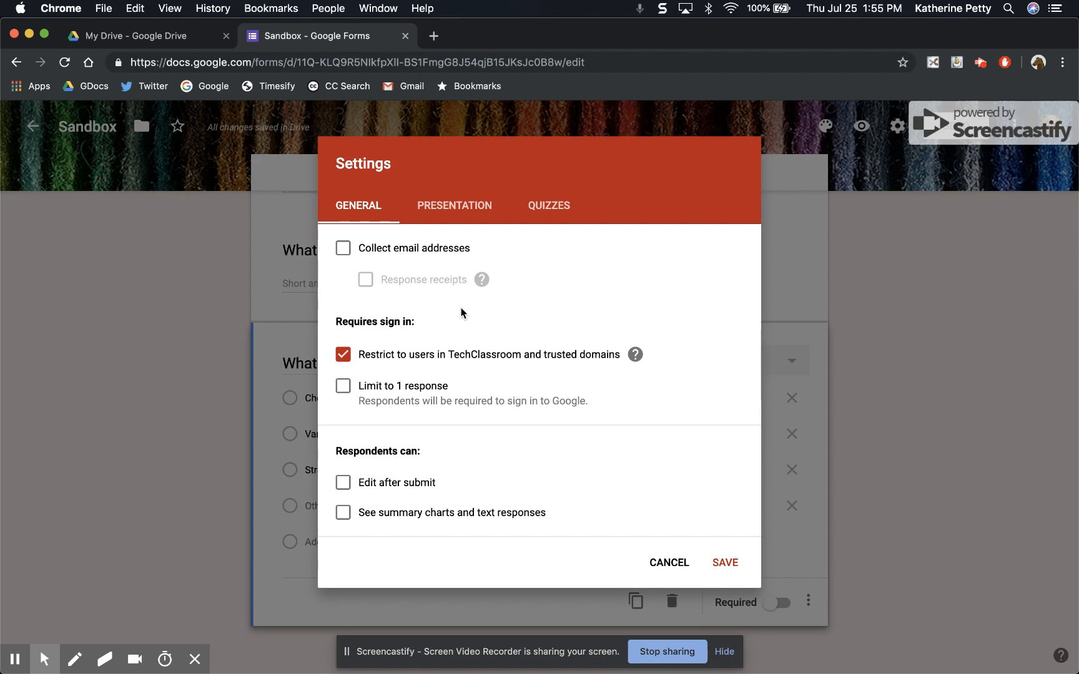
click(670, 562)
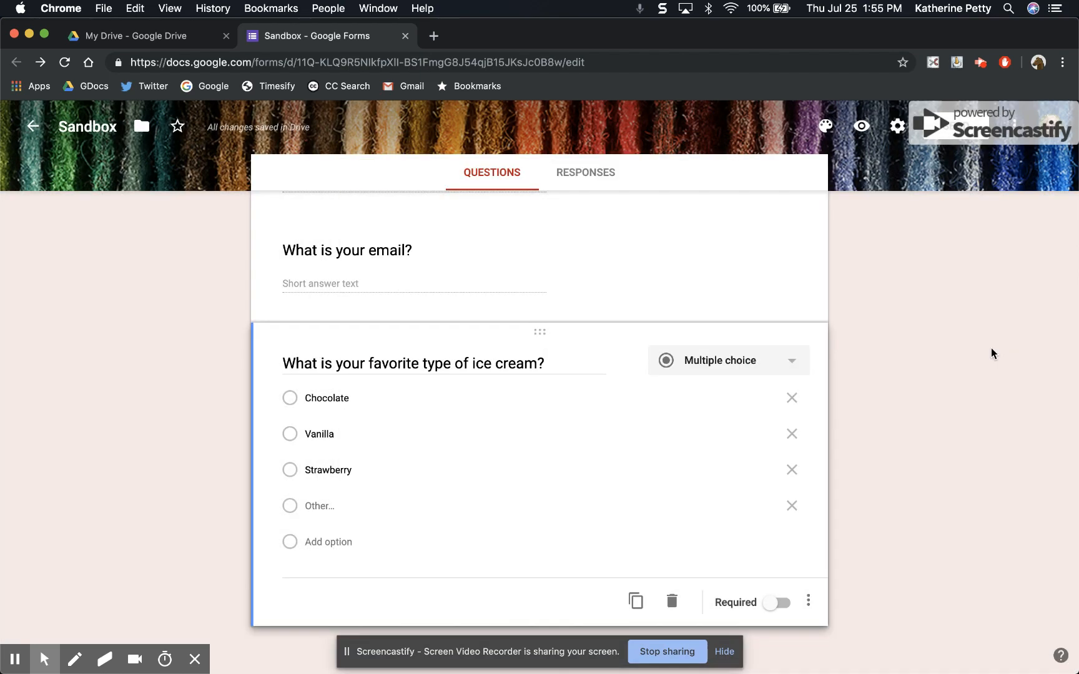
Look up the form's shareable link in the send options, leave without sending, and select the form's edit address for comparison.
click(950, 128)
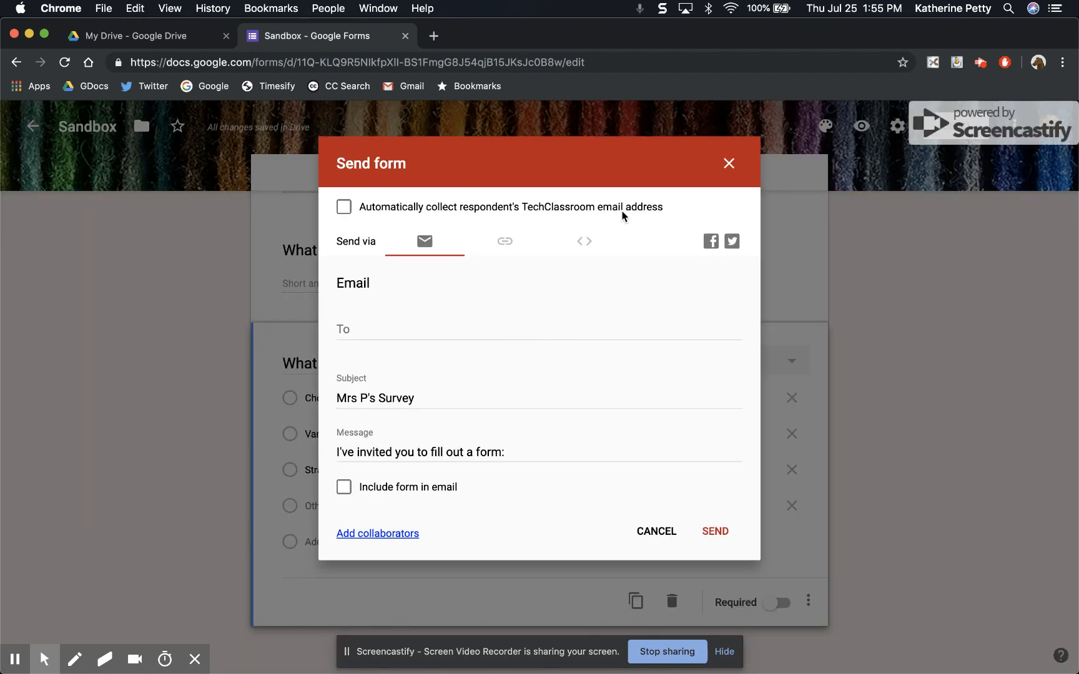
click(520, 236)
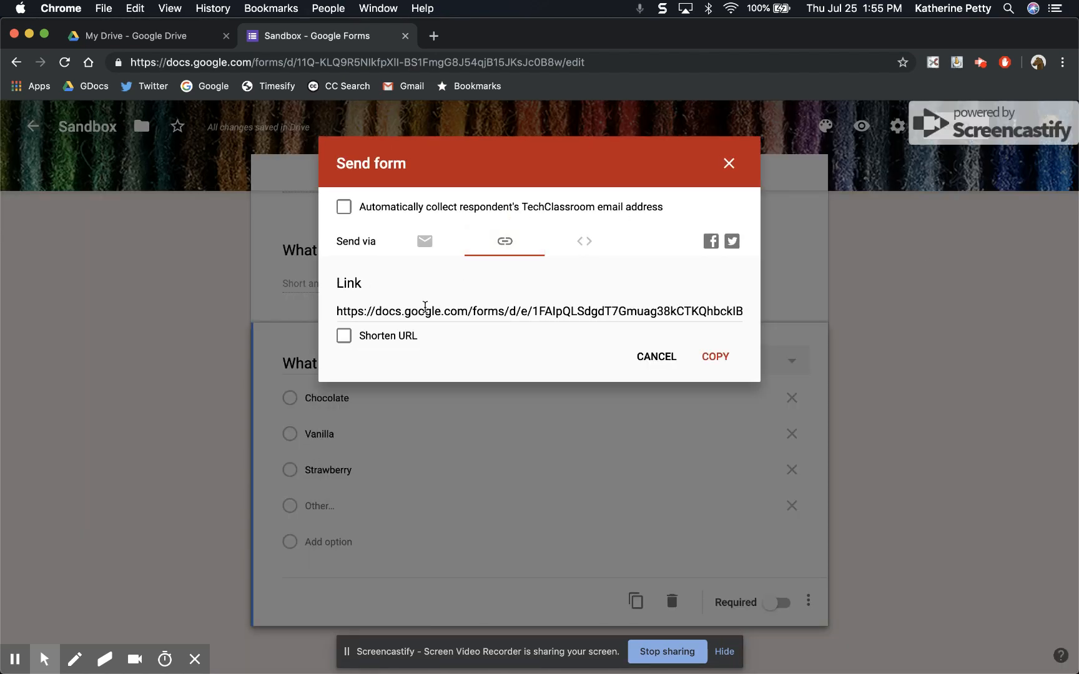
click(406, 307)
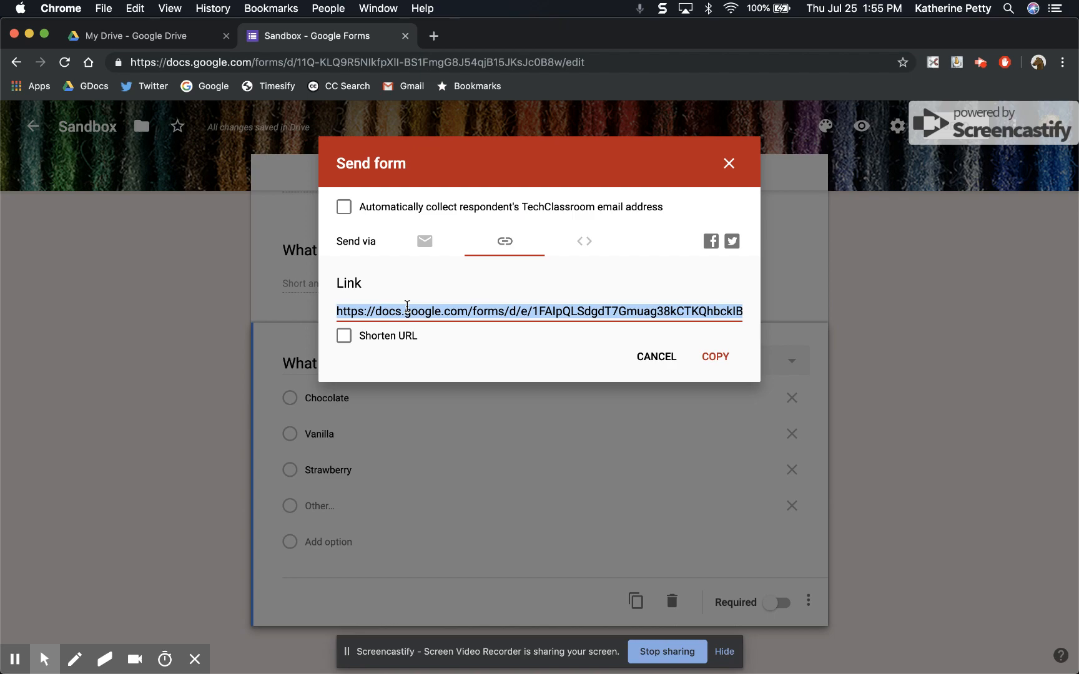
click(655, 364)
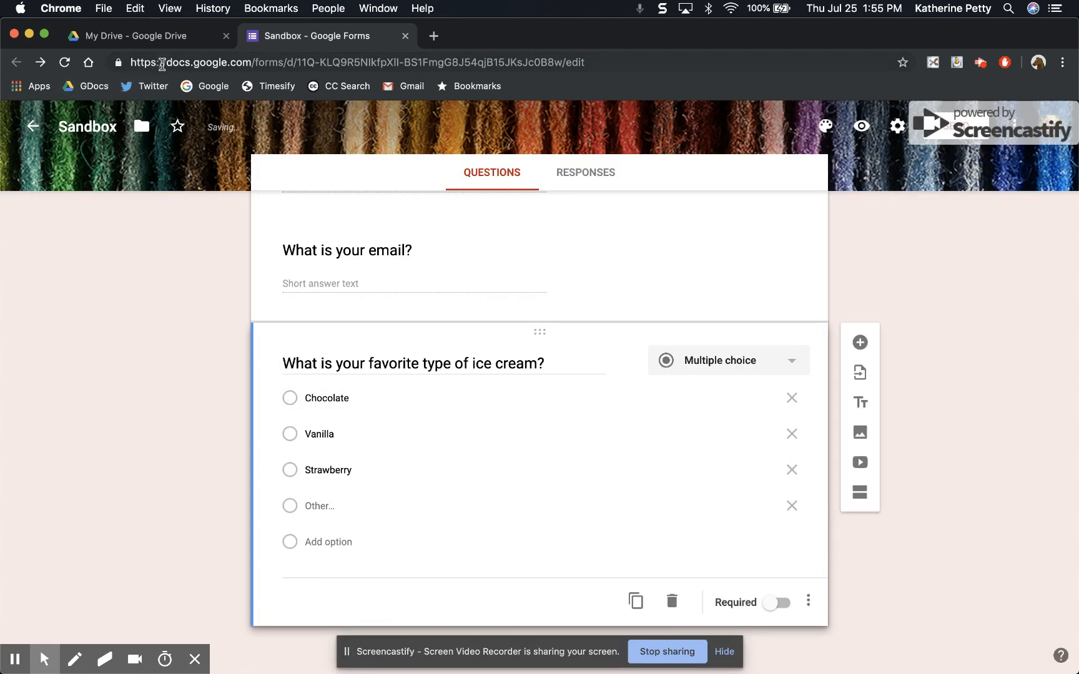
click(164, 69)
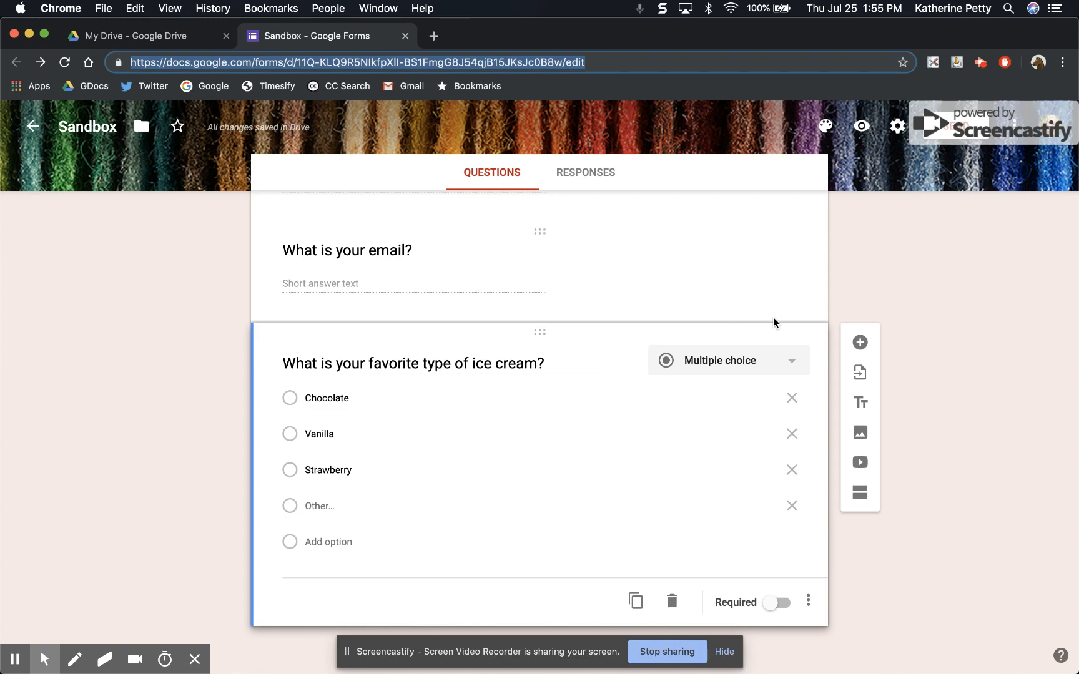
Bring up the respondent link in the send options again, select its full address, and cancel without copying or sending.
click(957, 124)
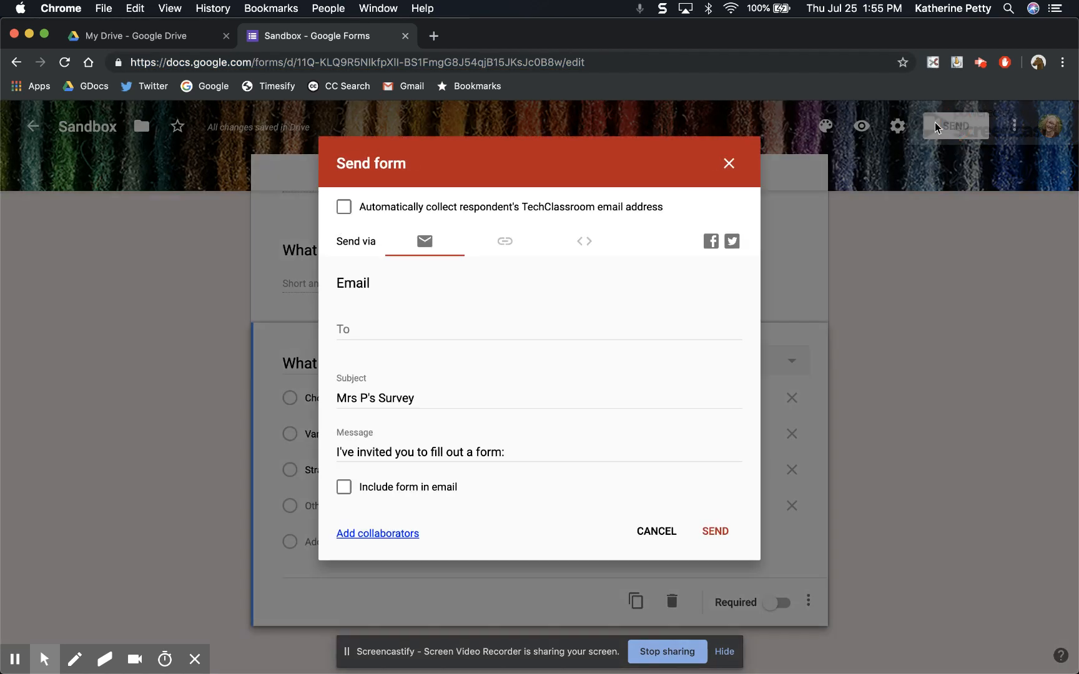
click(505, 242)
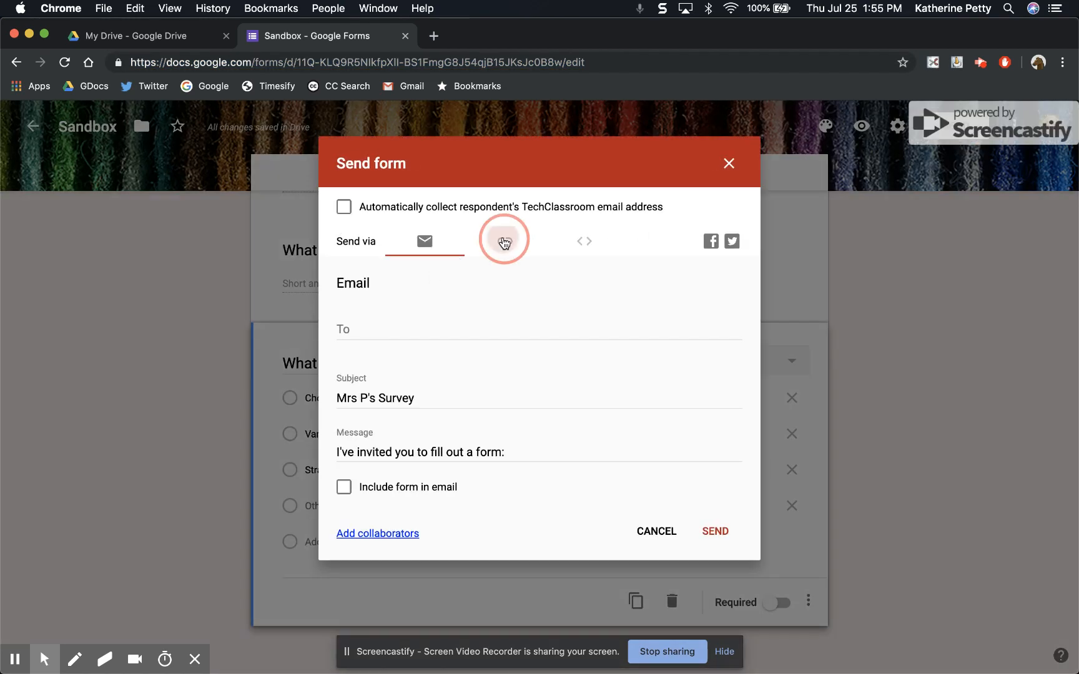
click(456, 306)
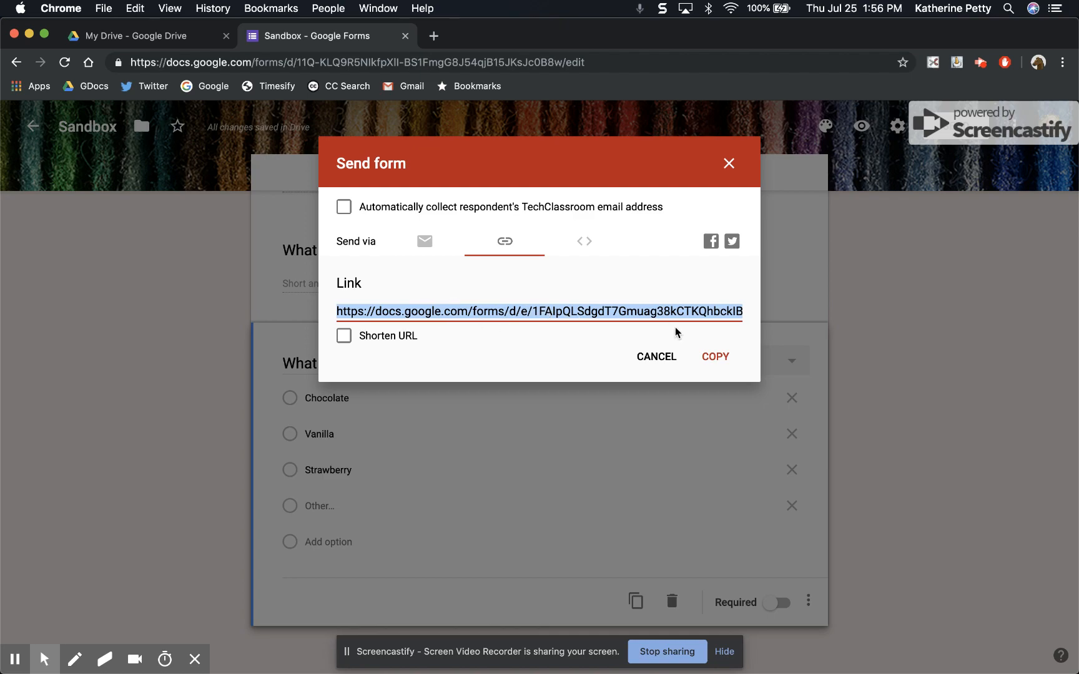
click(648, 357)
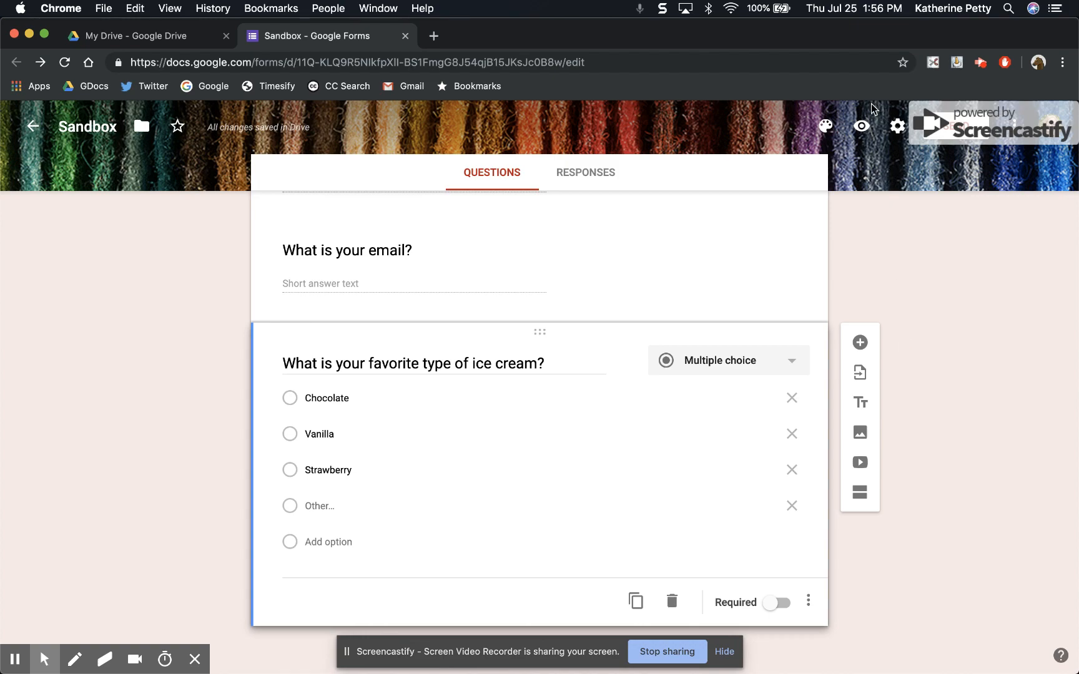
Preview the survey as respondents see it, look through all its questions, and return to the form editor.
click(861, 129)
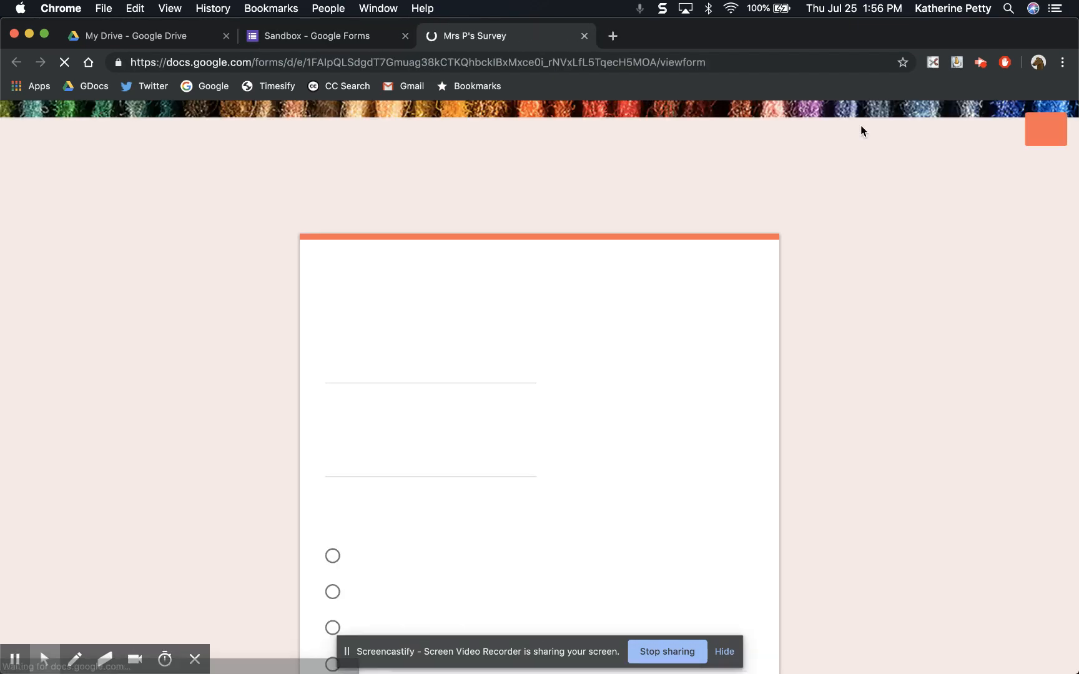
scroll(728, 380, down, 5)
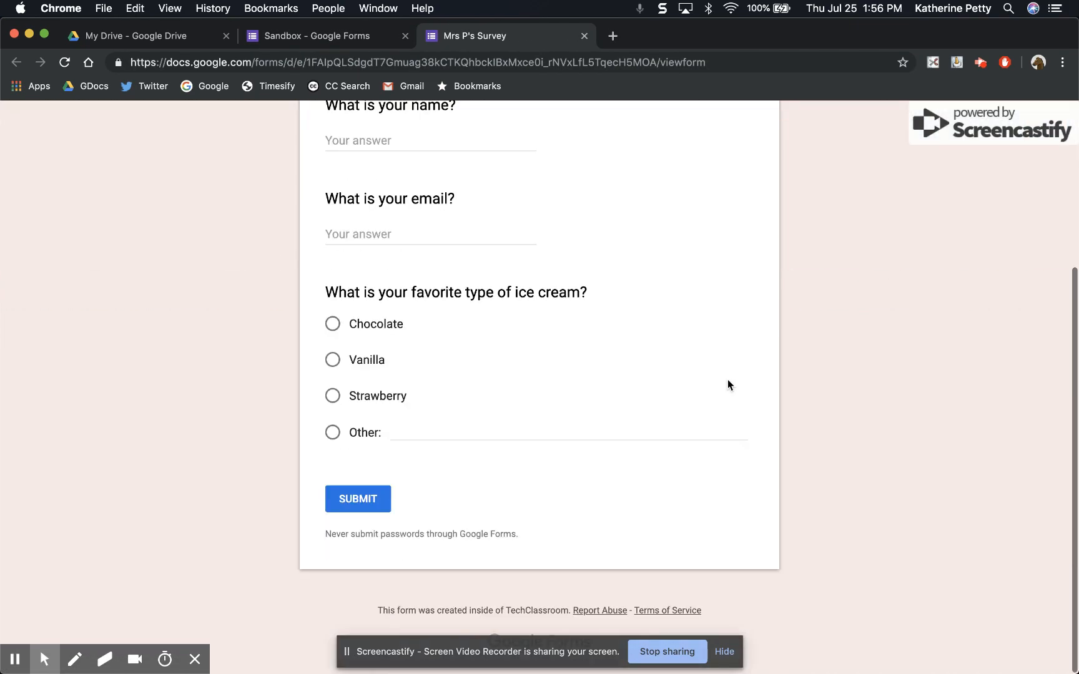
scroll(728, 379, up, 3)
scroll(727, 379, down, 1)
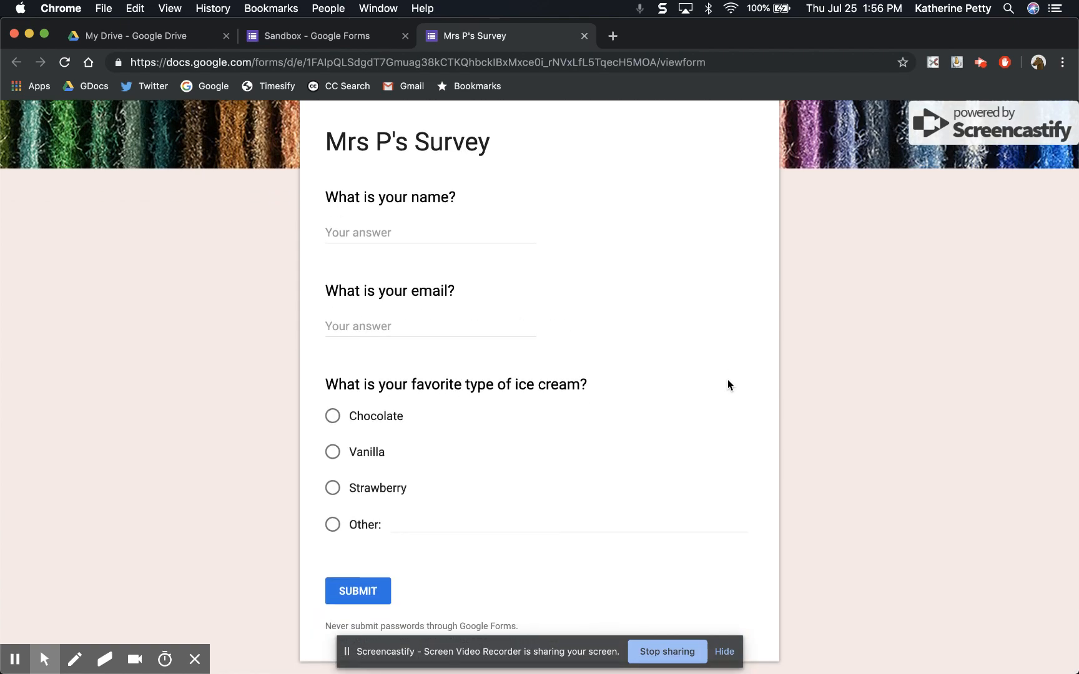
scroll(727, 380, up, 3)
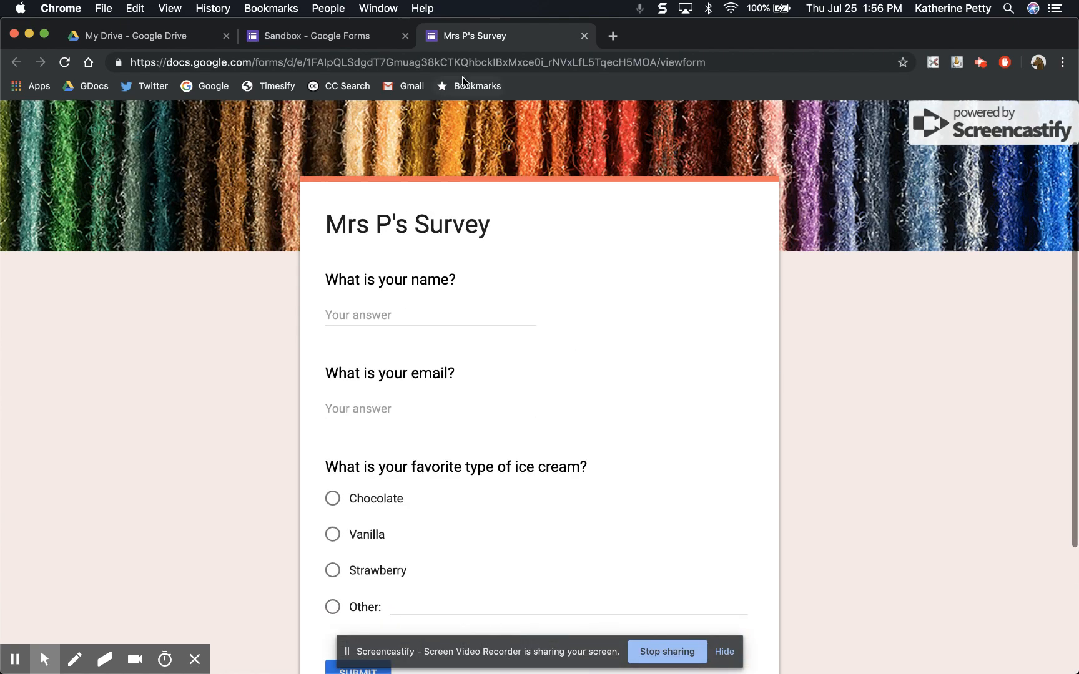
click(350, 36)
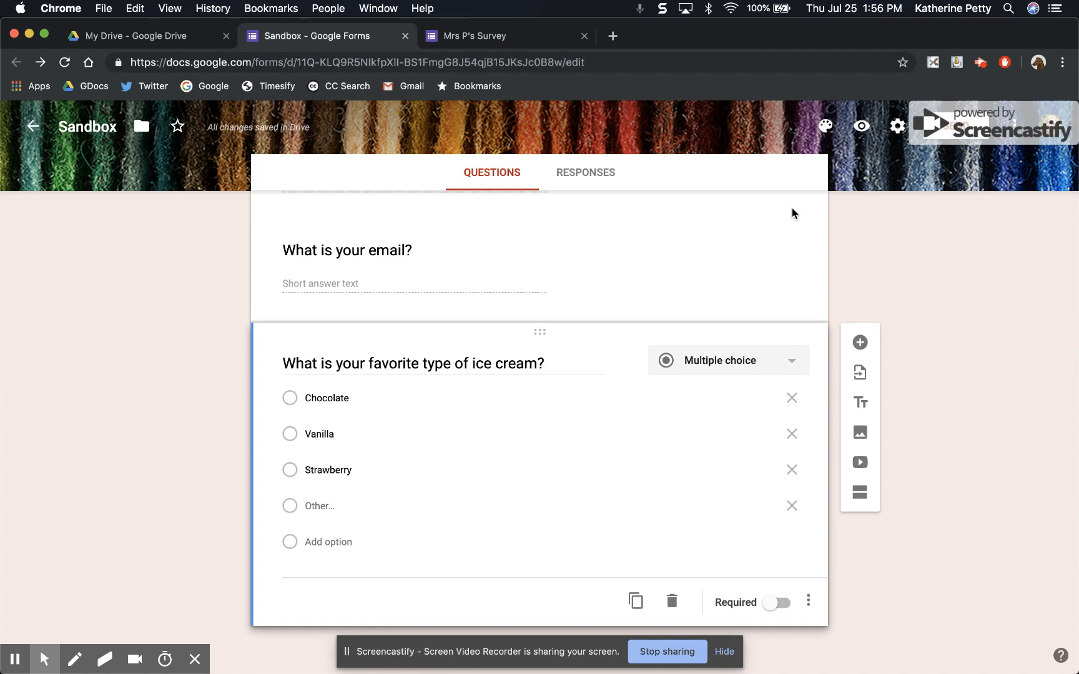